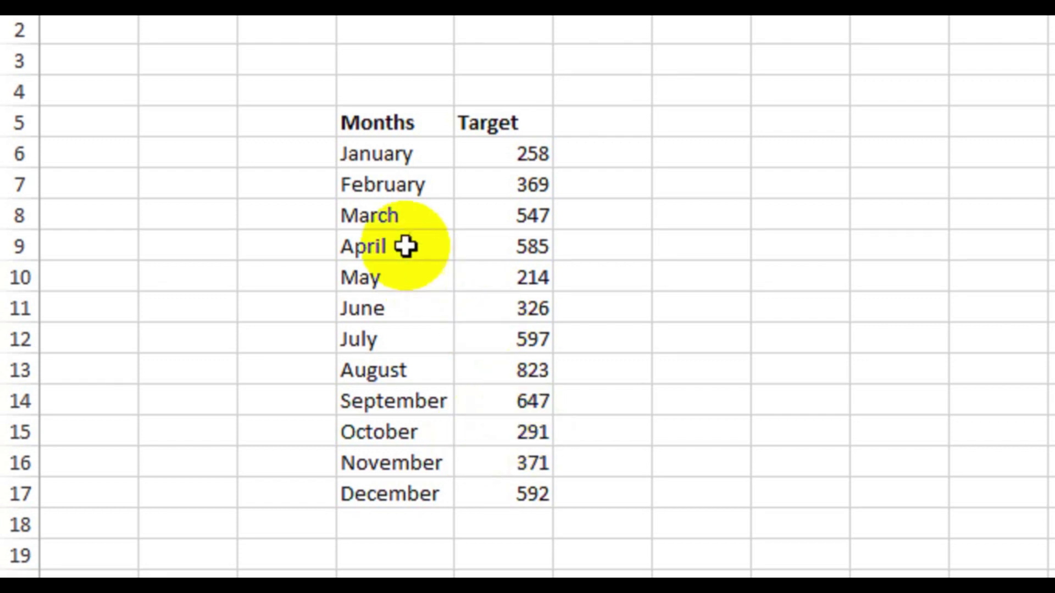
Examine the month names and target values in the Months and Target columns, D5:E17.
drag(393, 142, 456, 445)
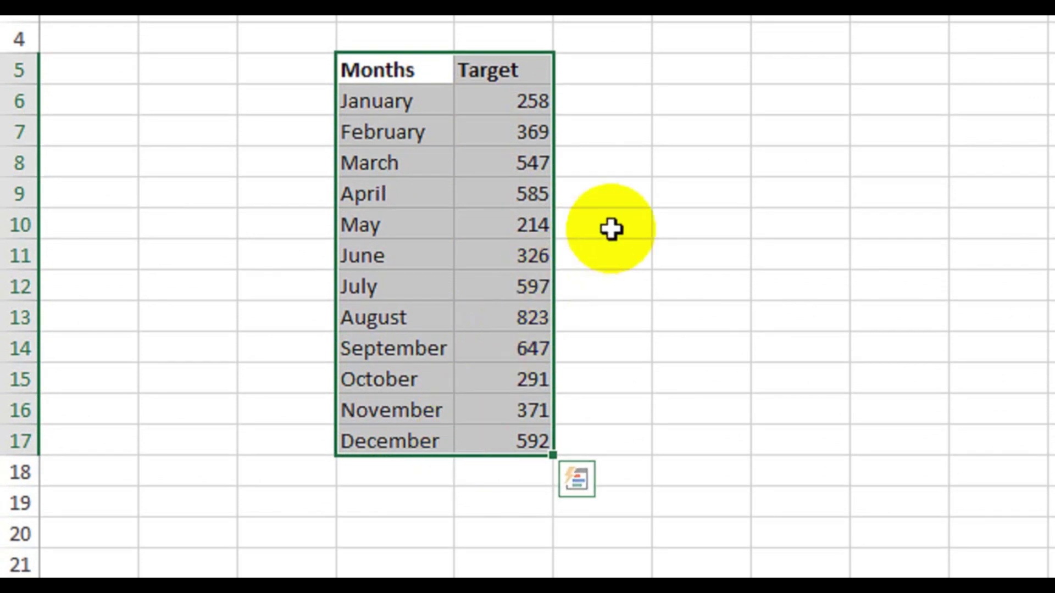
drag(378, 75, 375, 397)
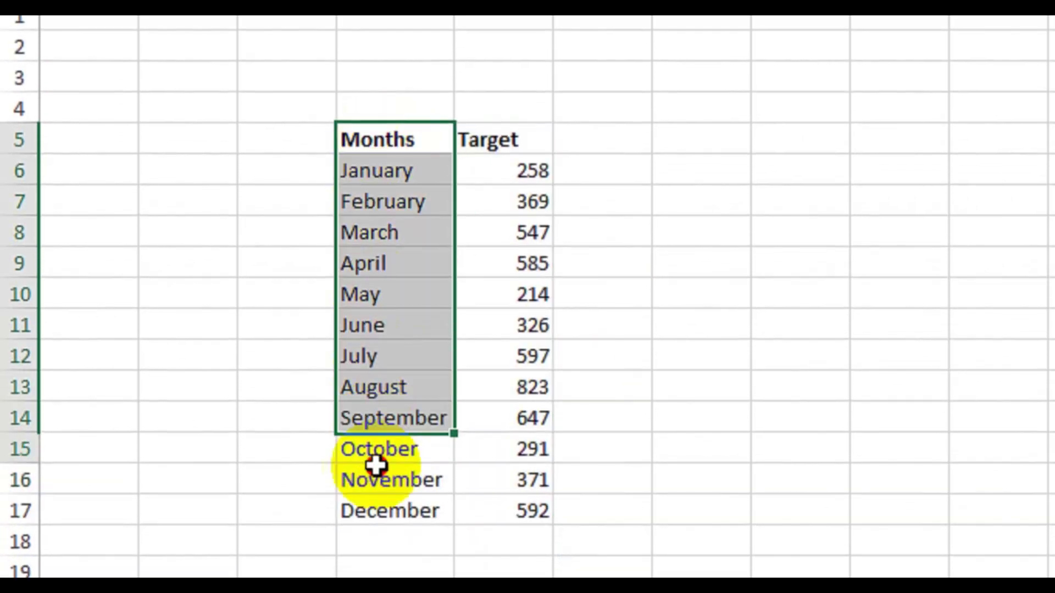
drag(375, 466, 374, 515)
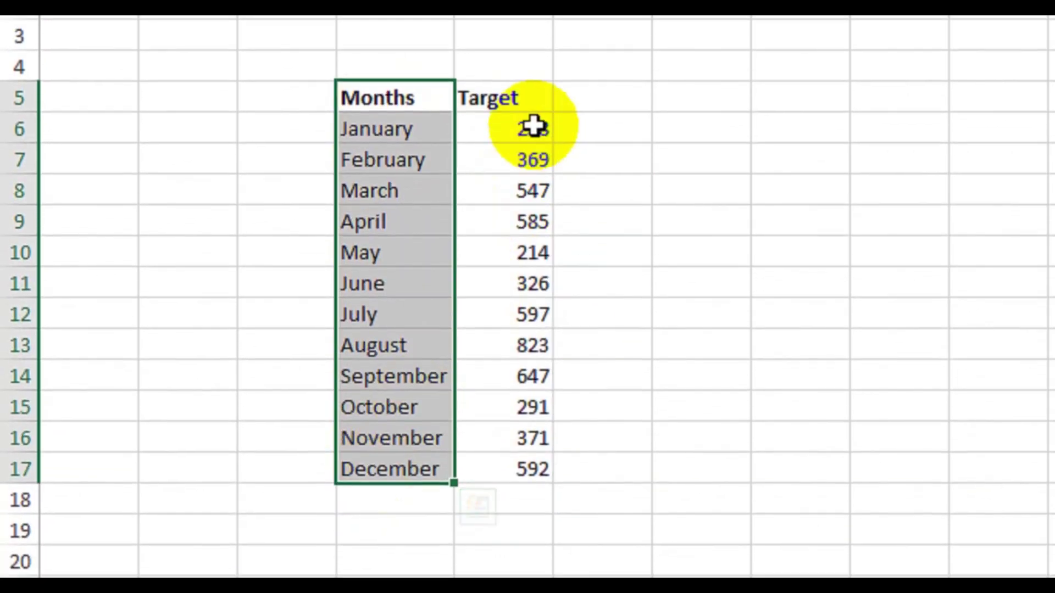
drag(511, 140, 488, 478)
click(392, 294)
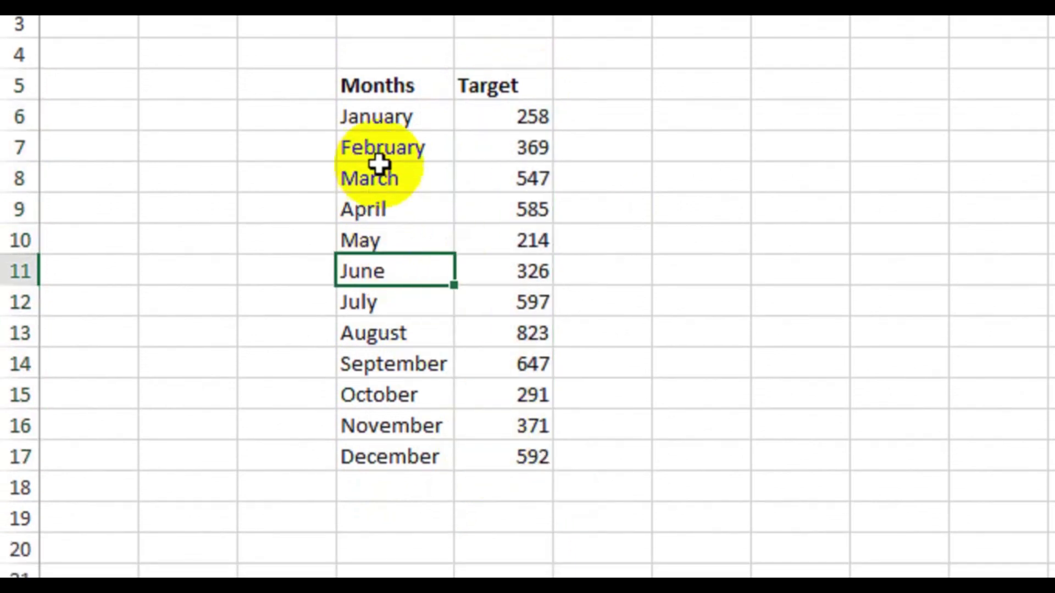
click(381, 149)
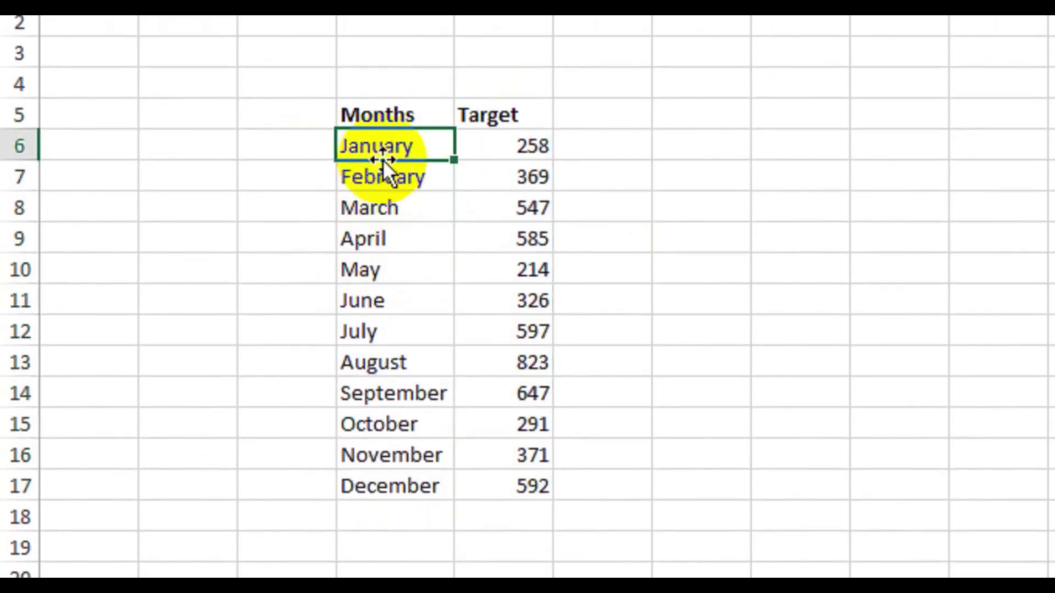
drag(385, 146, 387, 215)
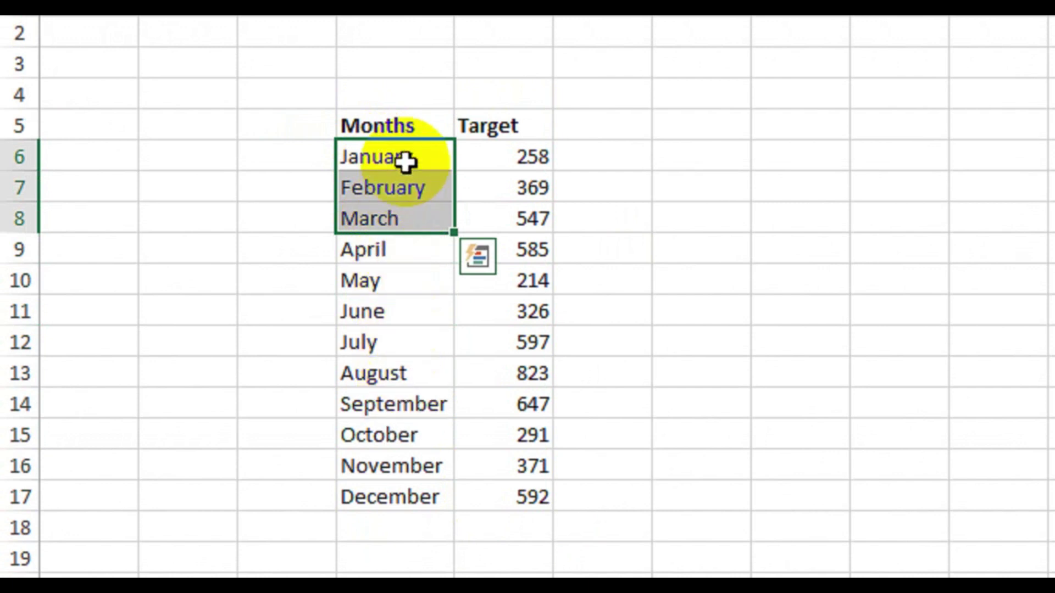
drag(405, 160, 405, 503)
drag(405, 447, 405, 449)
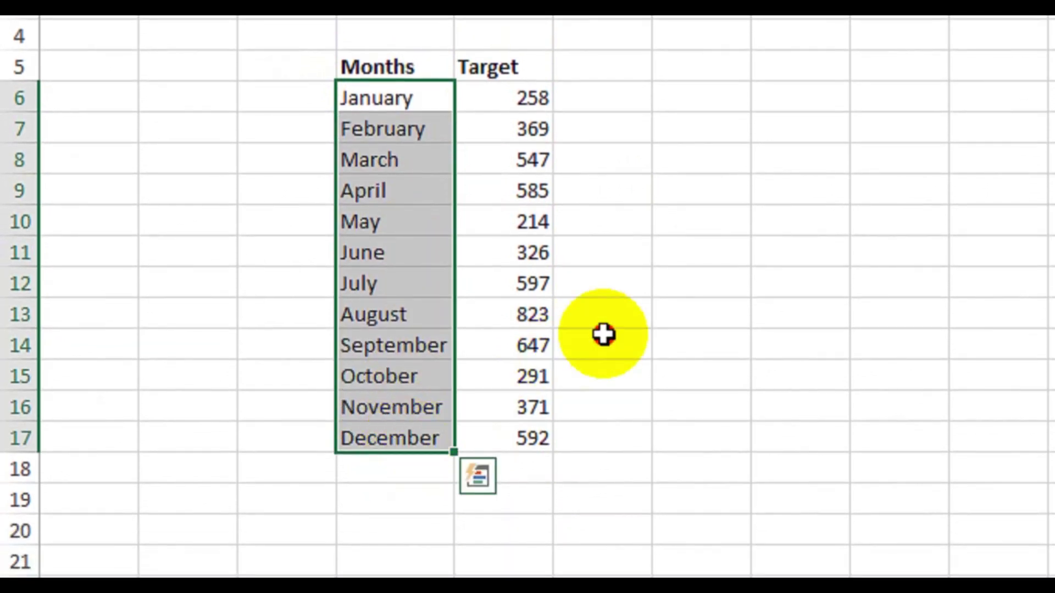
click(603, 344)
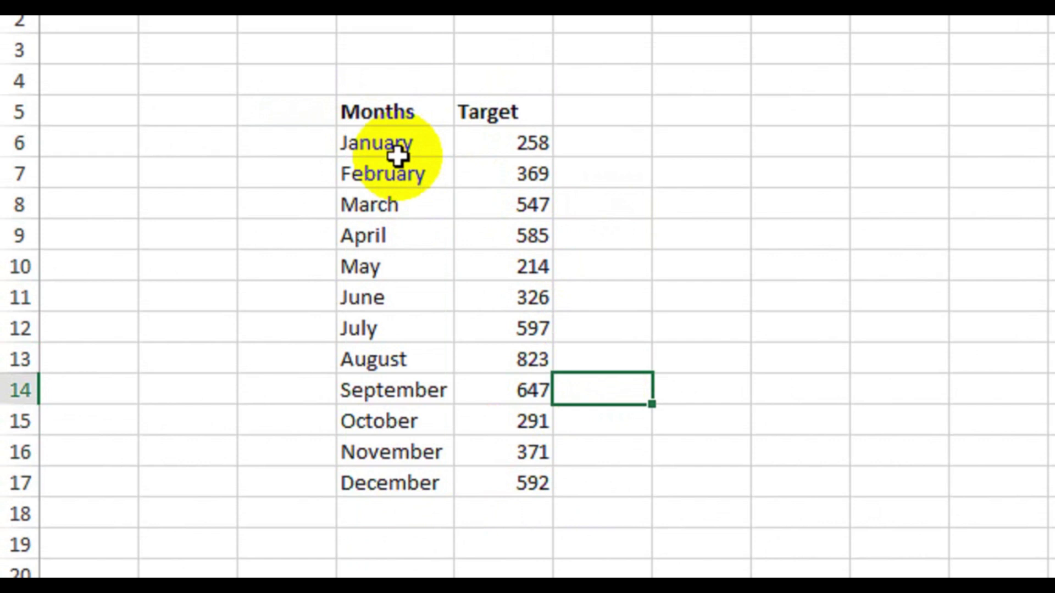
Clear April through December from the Months column, cells D9:D17, keeping the first three months.
click(397, 156)
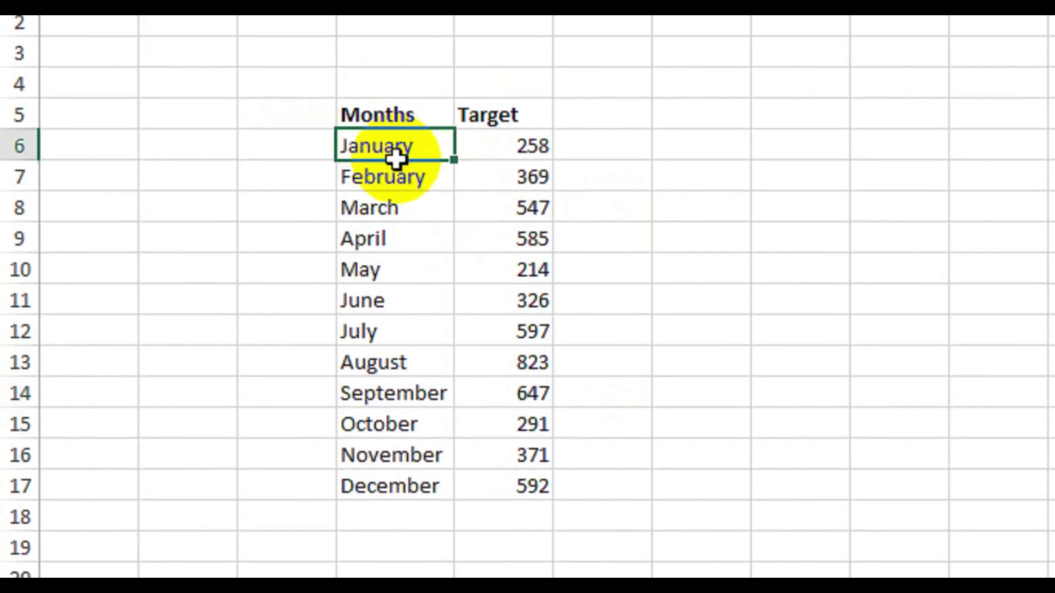
click(389, 176)
click(384, 209)
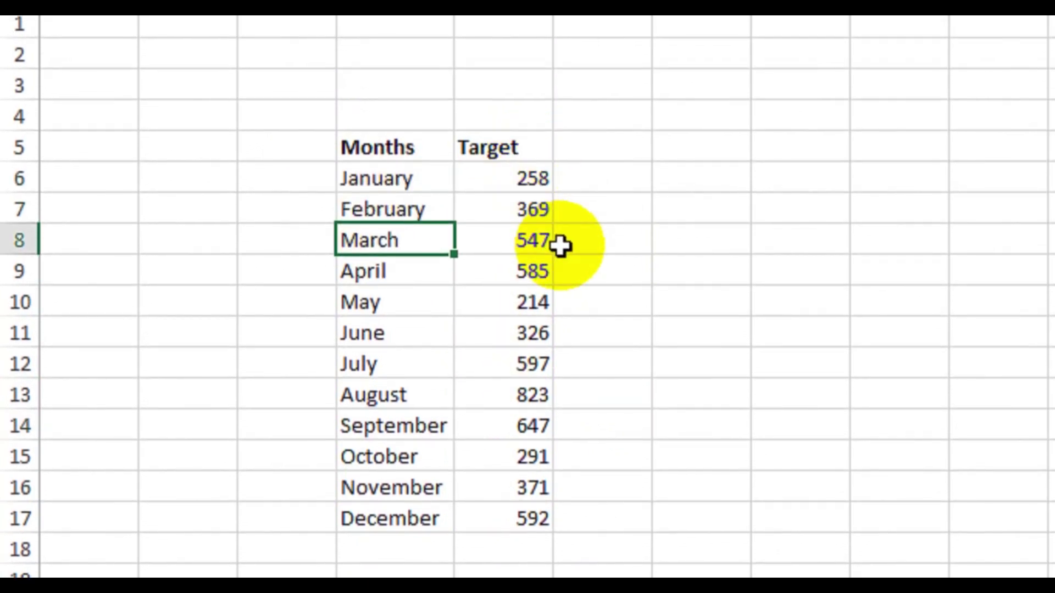
drag(370, 278, 347, 518)
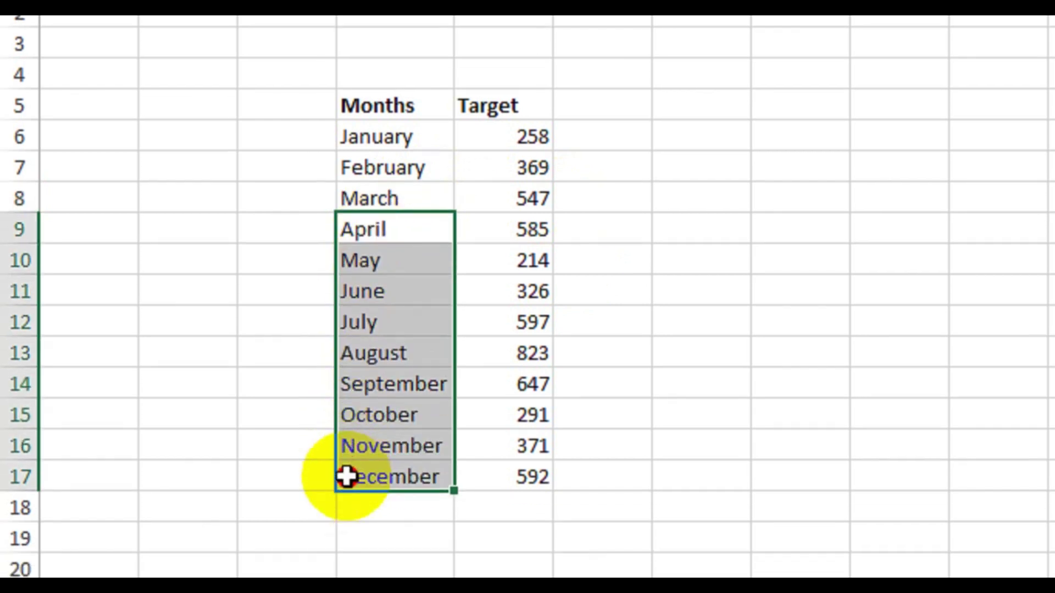
key(Delete)
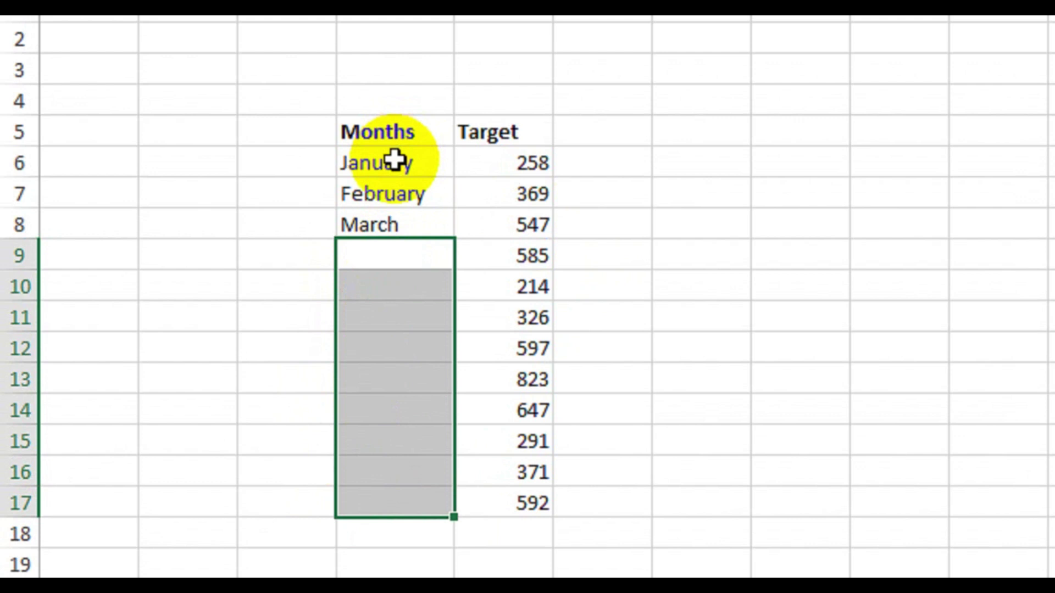
Copy January from D6 into cells D10, D13 and D16 of the Months column.
click(394, 170)
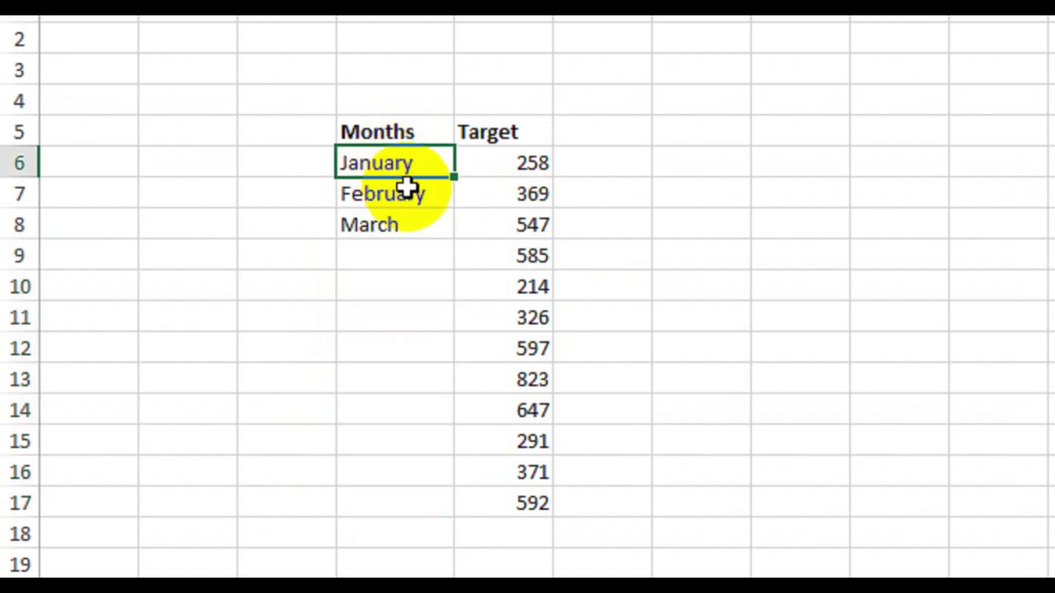
key(ctrl+c)
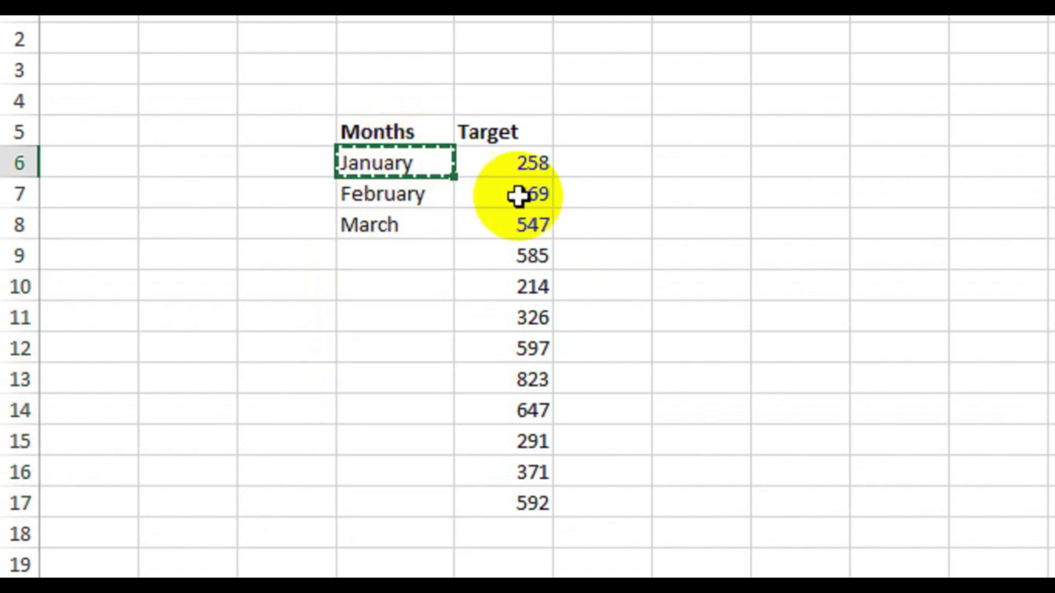
click(381, 293)
key(ctrl+v)
click(376, 380)
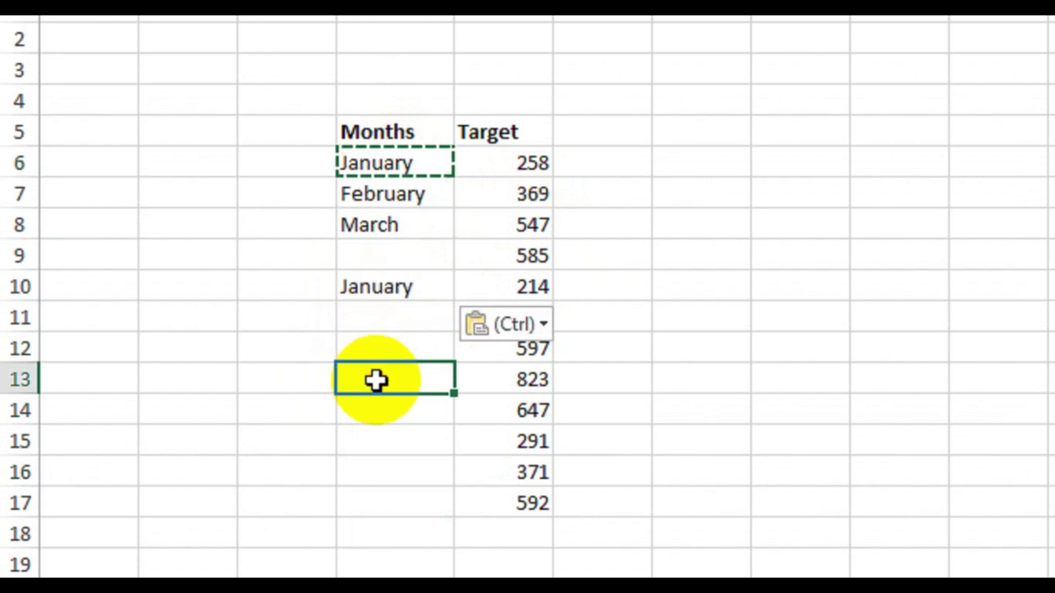
key(ctrl+v)
click(389, 471)
key(ctrl+v)
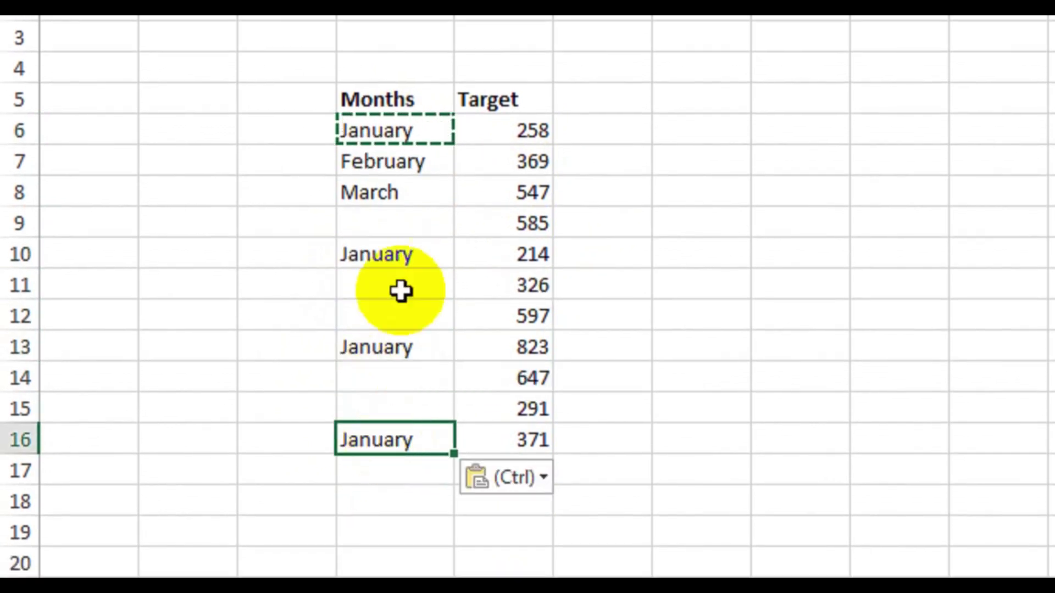
Copy February from D7 into cells D9 and D12 of the Months column.
click(404, 162)
key(ctrl+c)
click(382, 228)
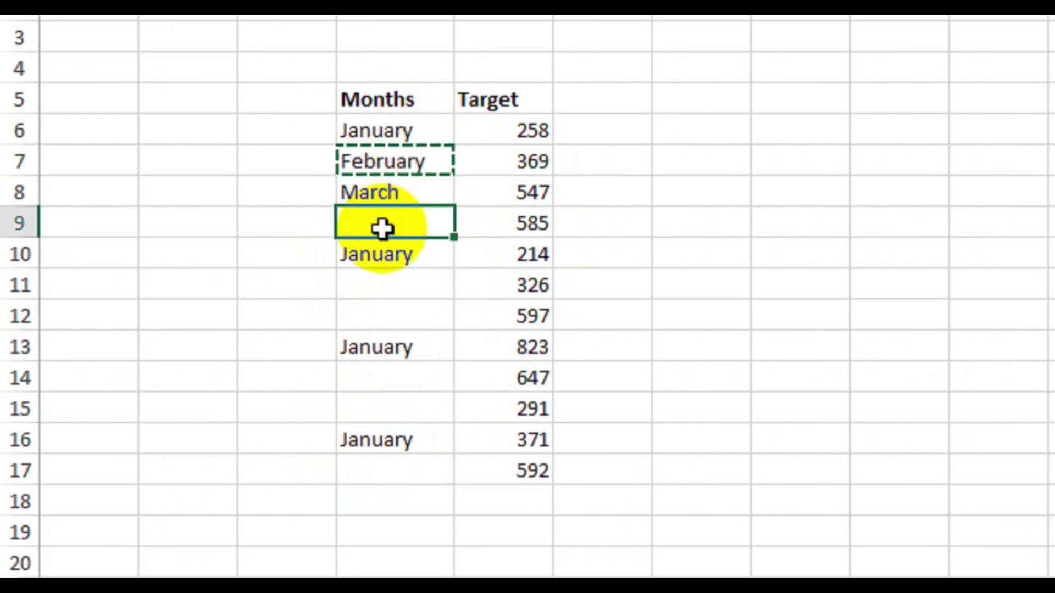
key(ctrl+v)
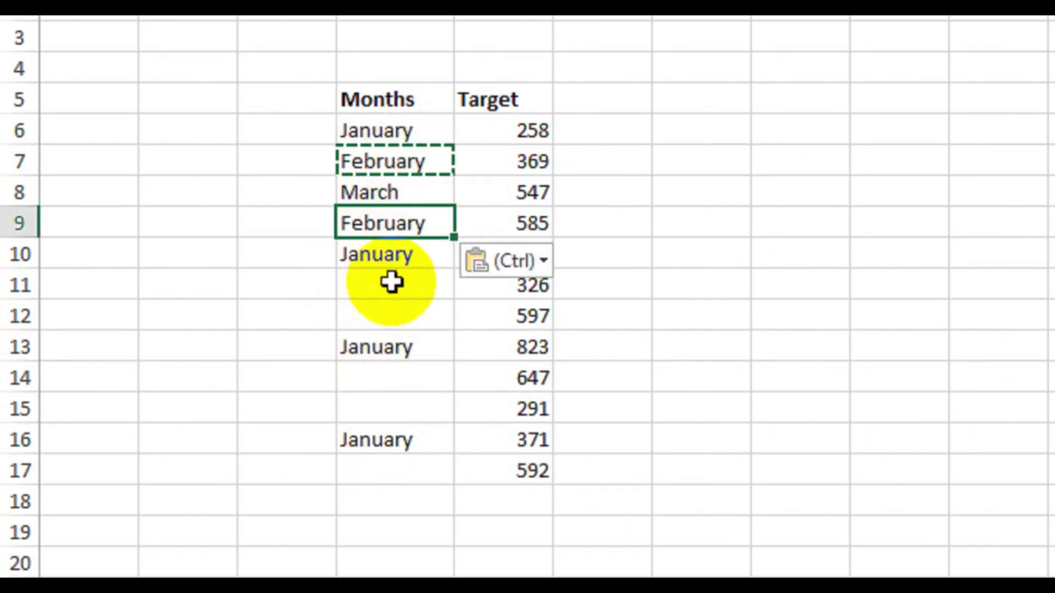
click(388, 308)
key(ctrl+v)
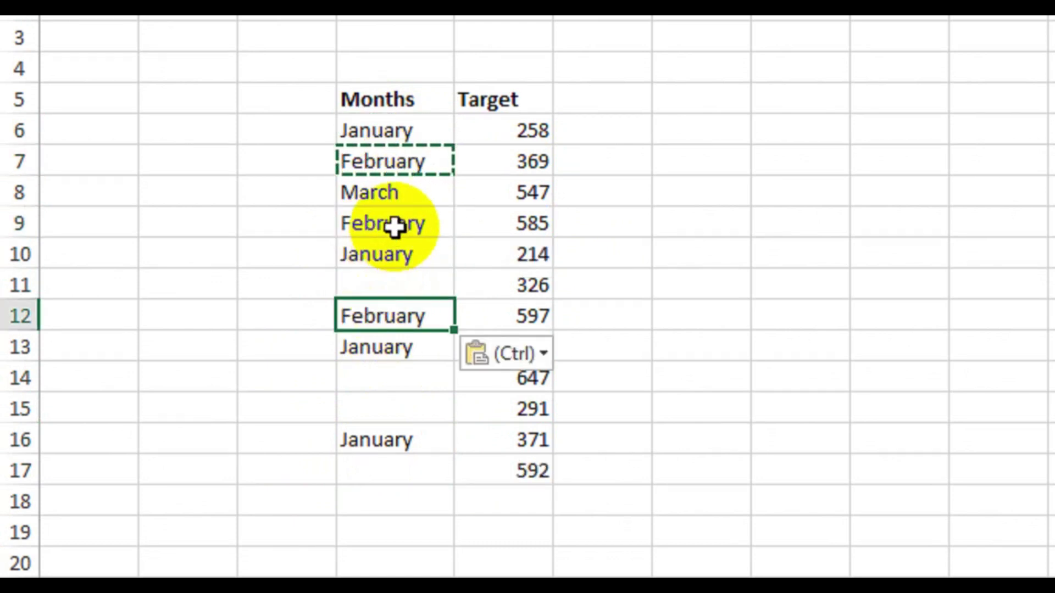
Copy March from D8 into cells D11 and D14 of the Months column.
click(395, 199)
key(ctrl+c)
click(398, 292)
key(ctrl+v)
key(ctrl)
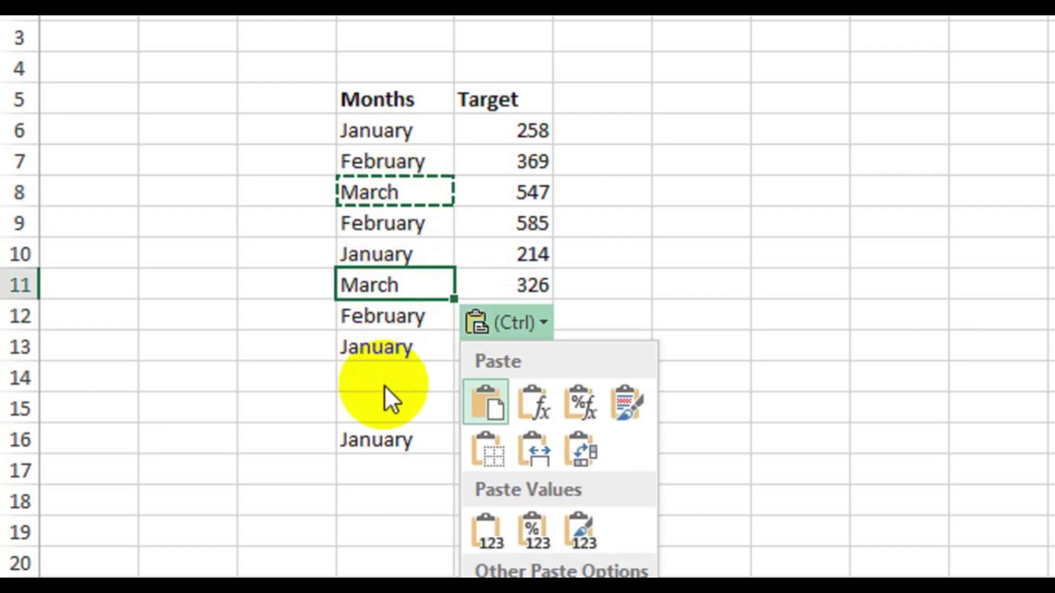
key(Escape)
click(384, 374)
key(ctrl+v)
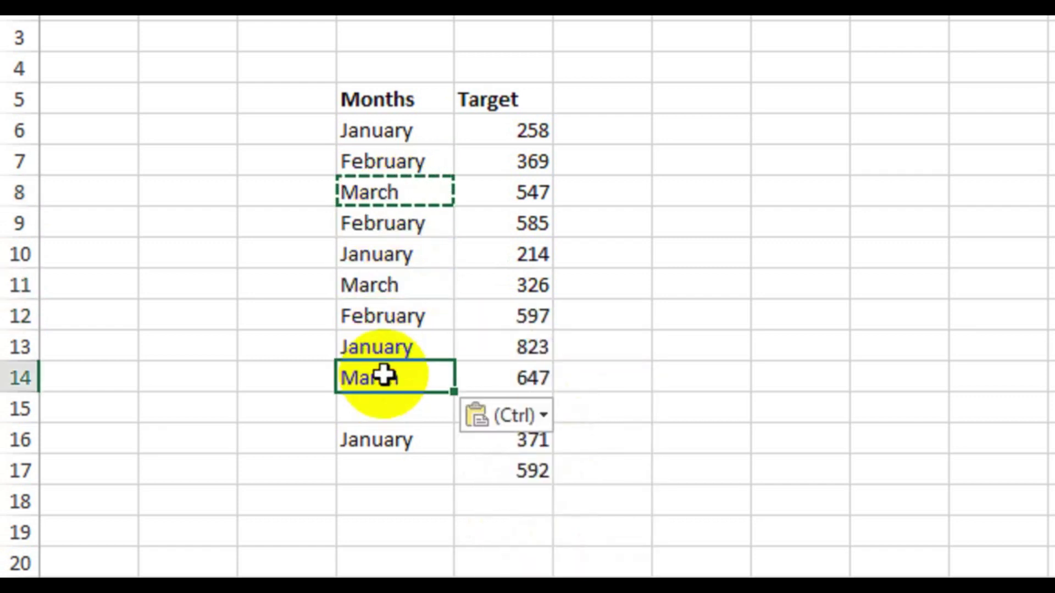
Paste the copied March into the remaining empty month cells, D15 and D17.
click(384, 415)
key(ctrl+v)
scroll(388, 432, down, 1)
click(389, 444)
key(ctrl+v)
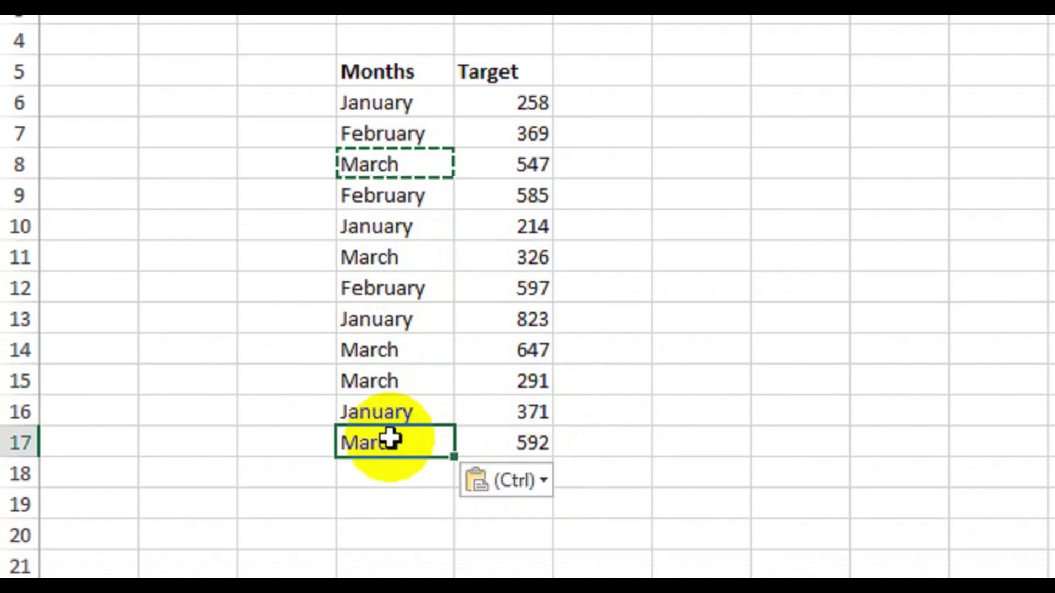
click(693, 316)
double_click(673, 254)
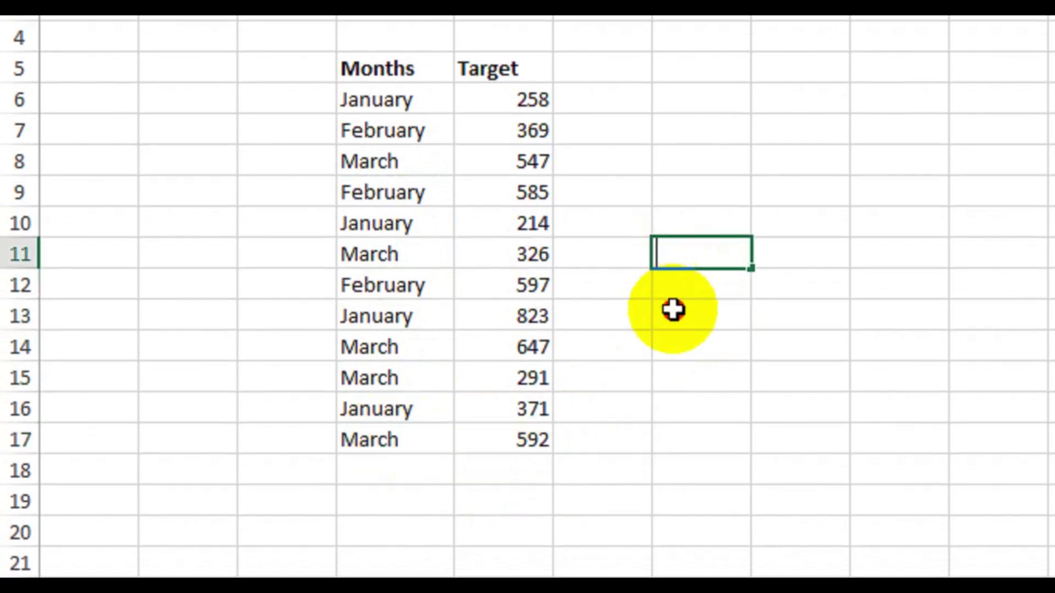
click(673, 310)
Set the January target in E10 to 258 so that it duplicates the first January row.
scroll(537, 200, up, 1)
click(494, 155)
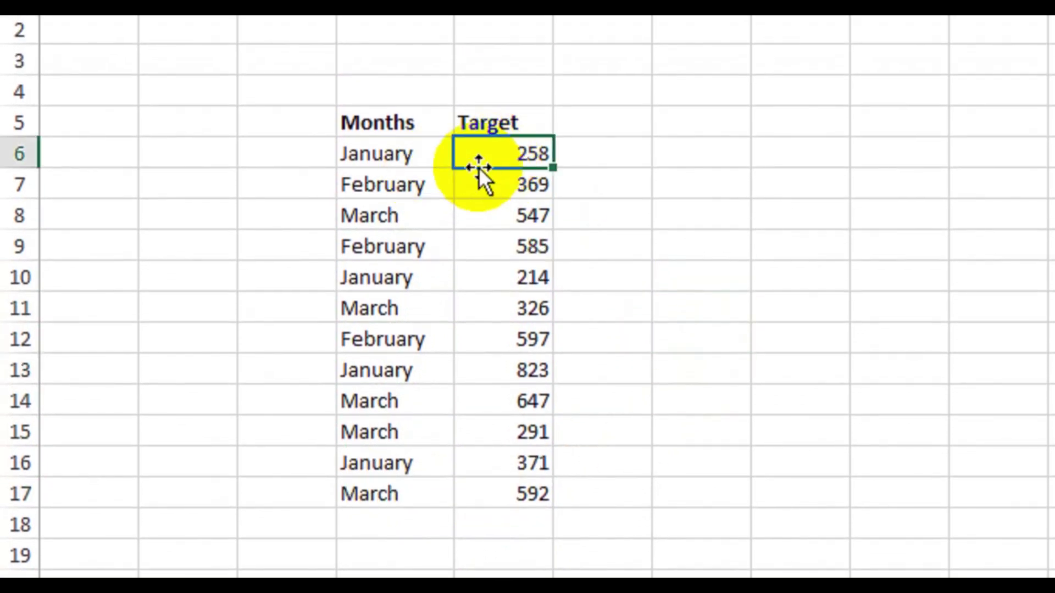
click(528, 282)
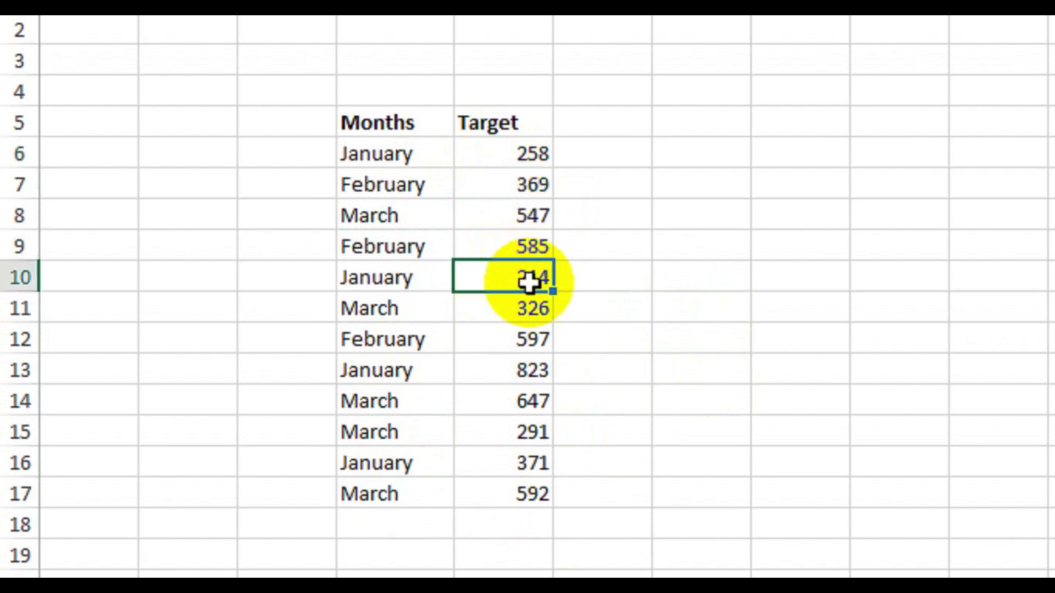
text(258)
key(Return)
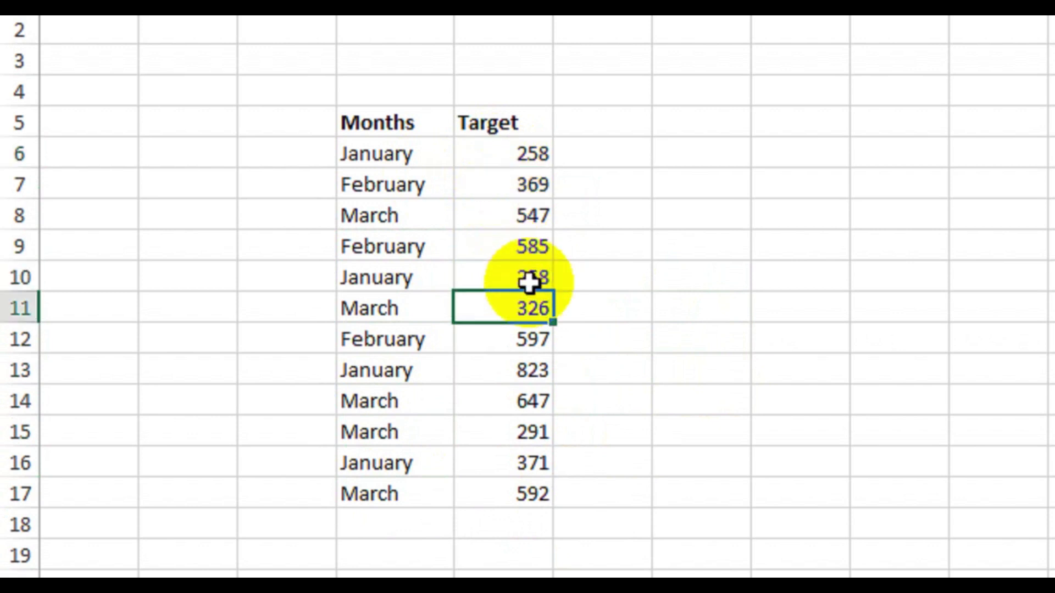
click(517, 158)
click(514, 280)
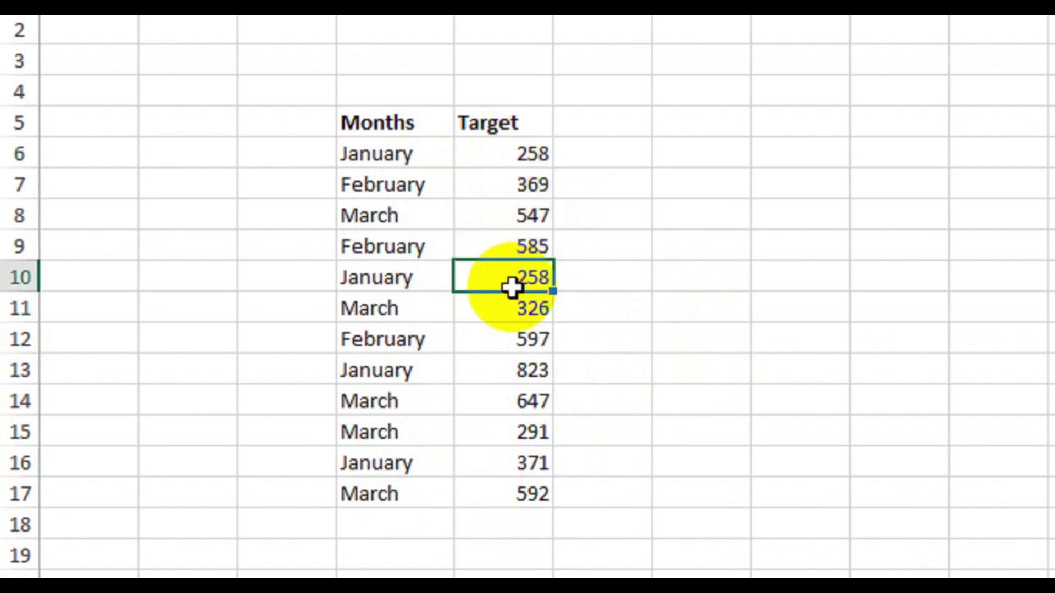
click(591, 281)
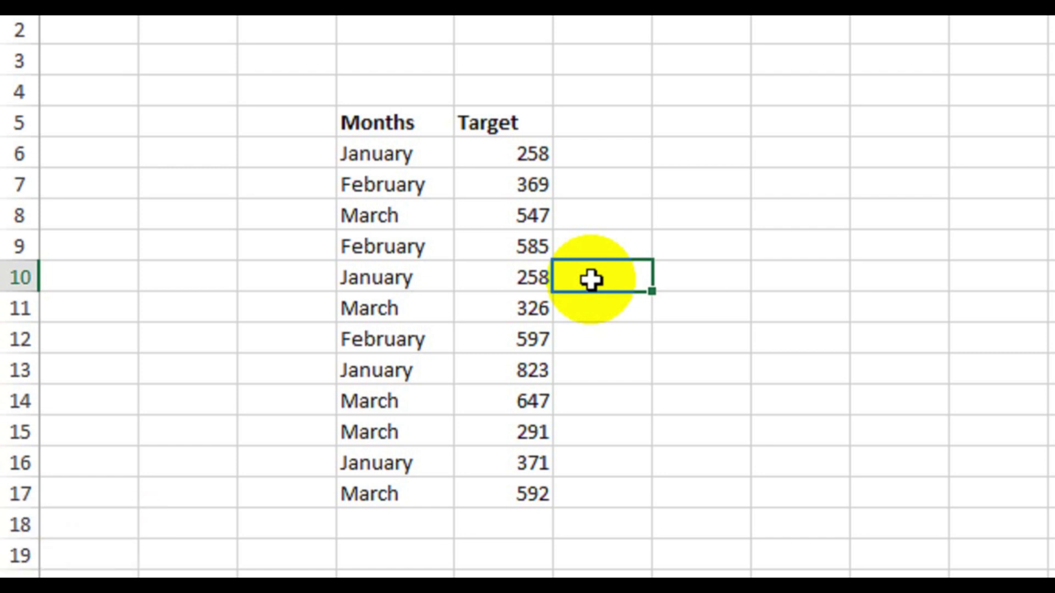
Review the data range D5:E17, the Format as Table style gallery and the command for inserting a table.
drag(390, 127, 502, 512)
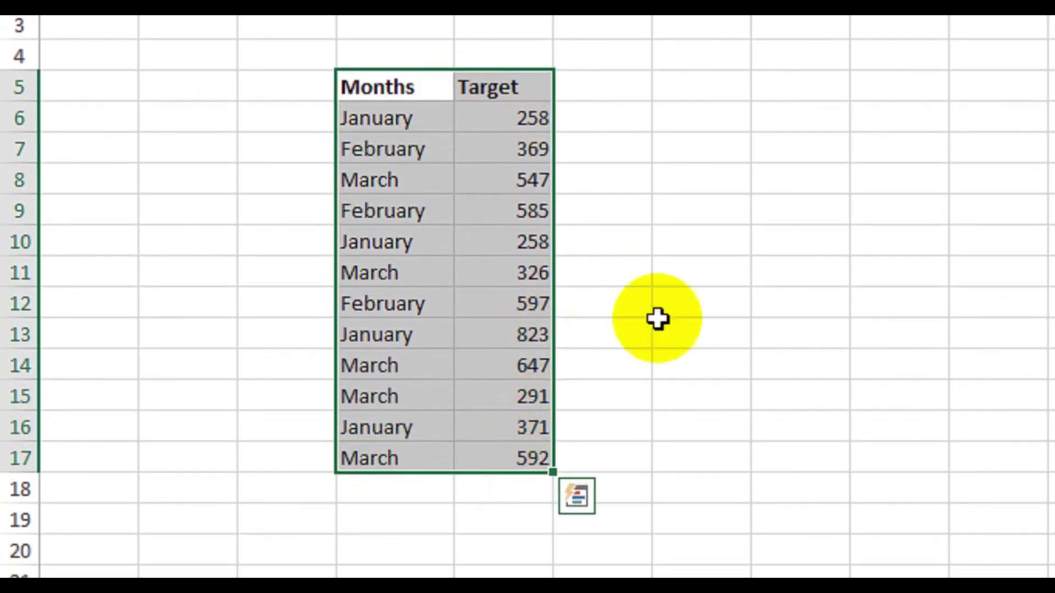
click(686, 308)
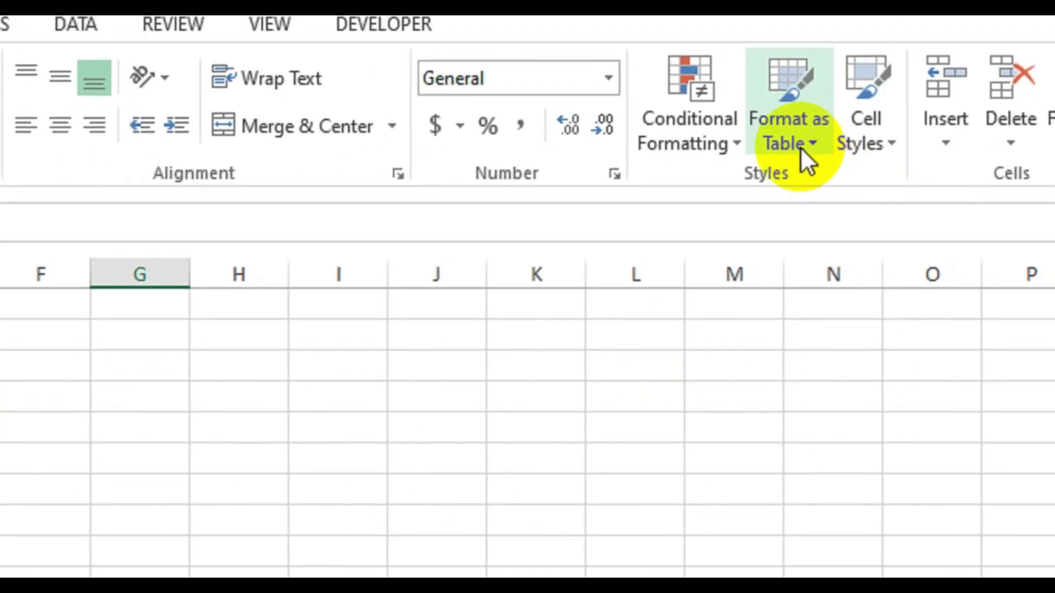
click(797, 159)
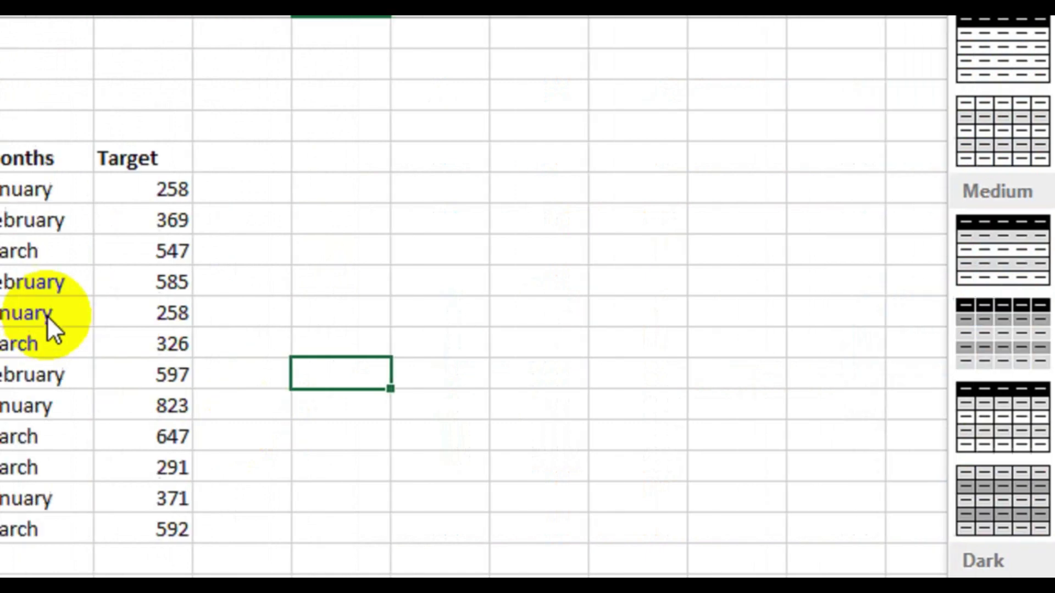
click(48, 317)
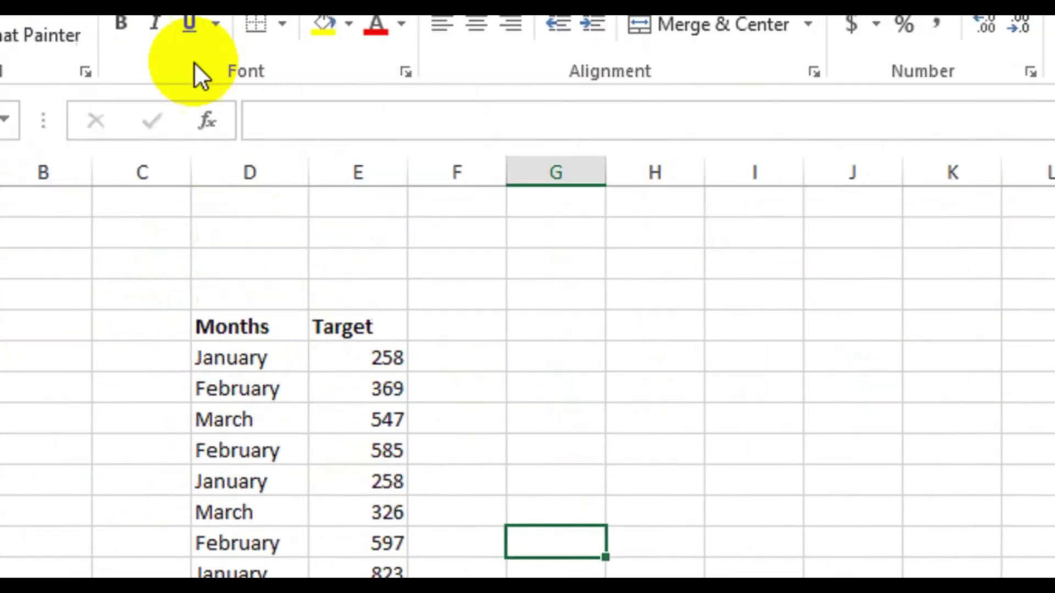
click(216, 83)
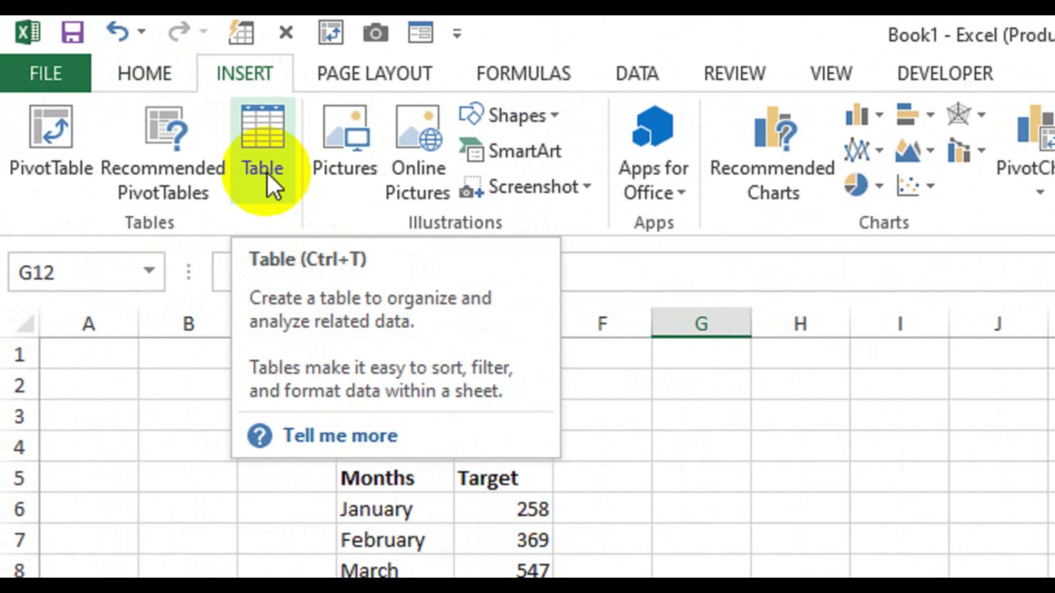
click(701, 477)
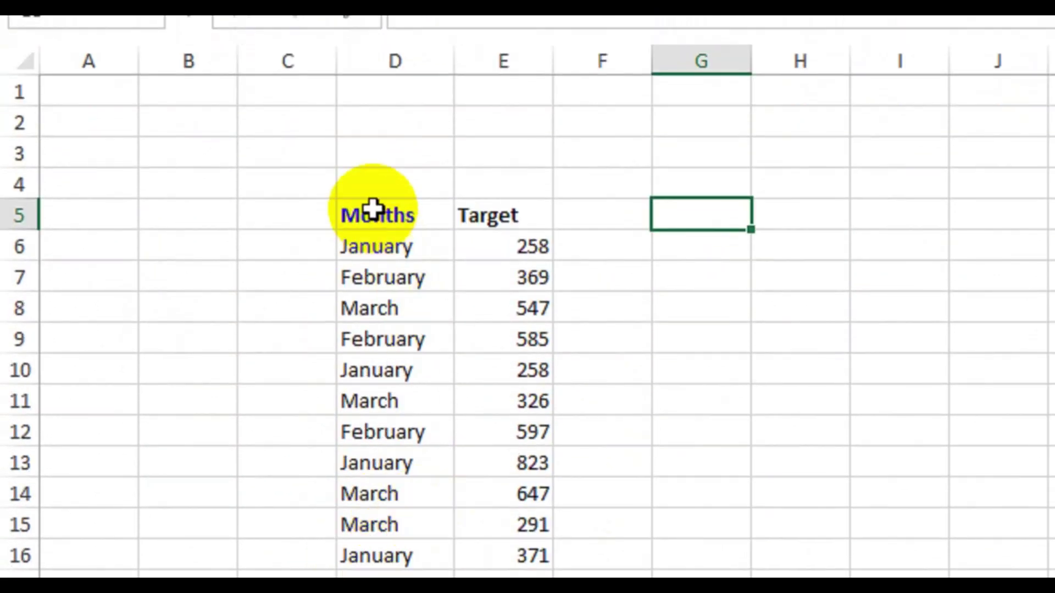
drag(368, 211, 513, 585)
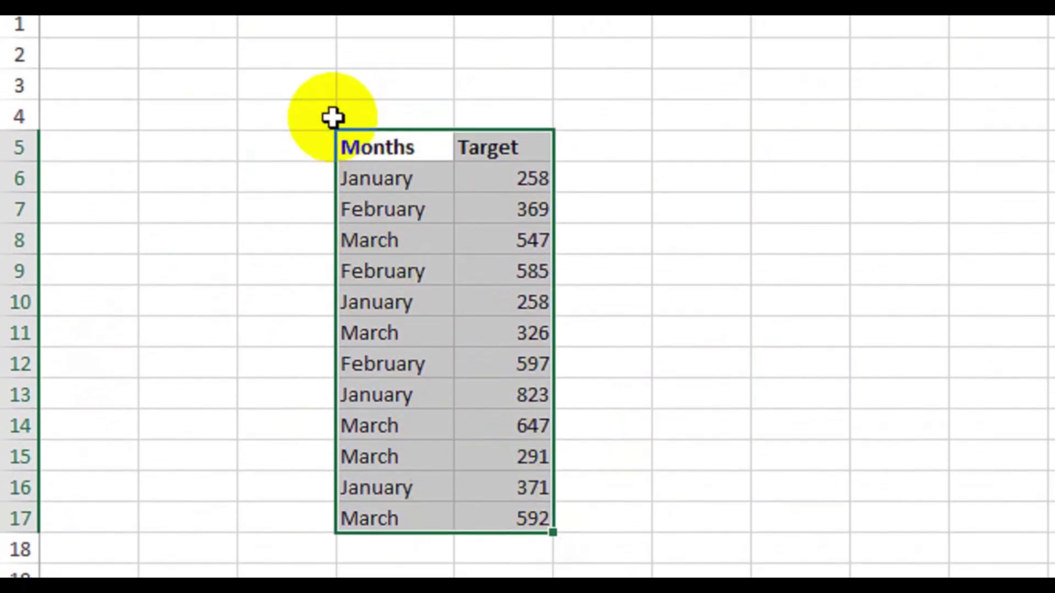
click(688, 247)
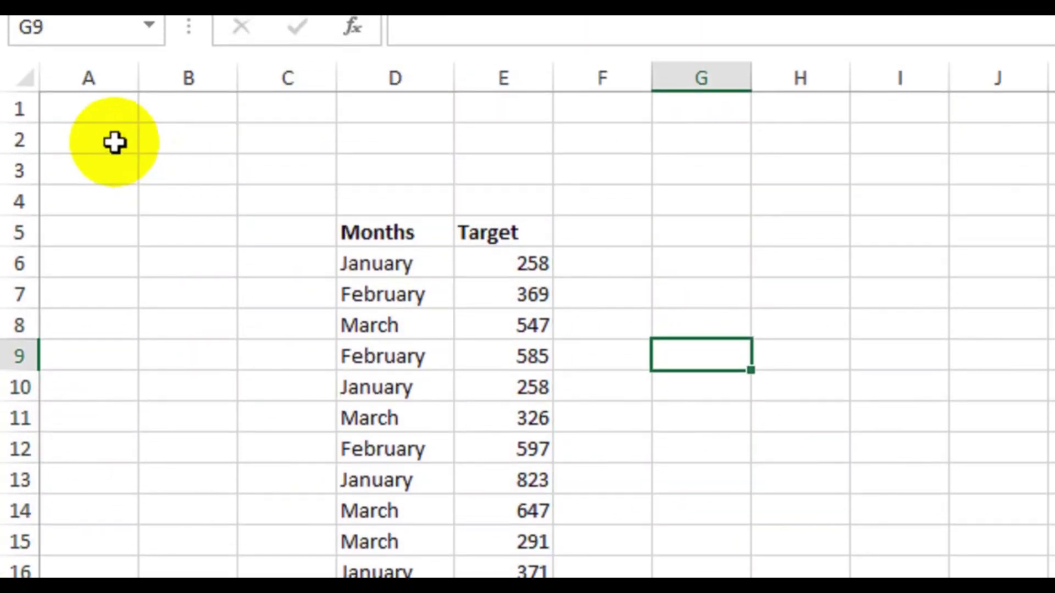
drag(113, 48, 469, 119)
drag(469, 220, 998, 550)
click(602, 426)
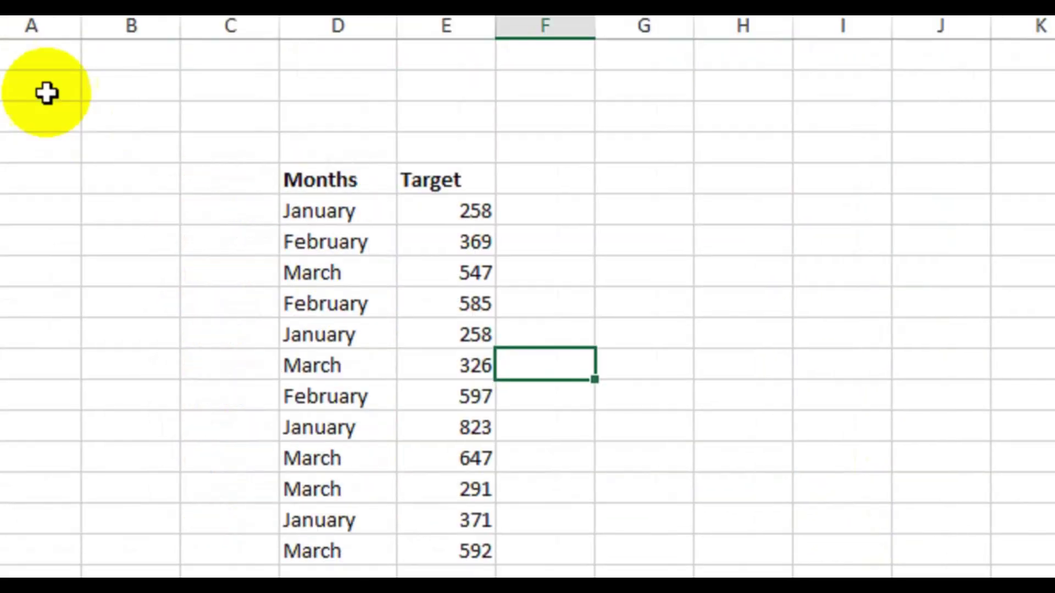
drag(90, 141, 922, 494)
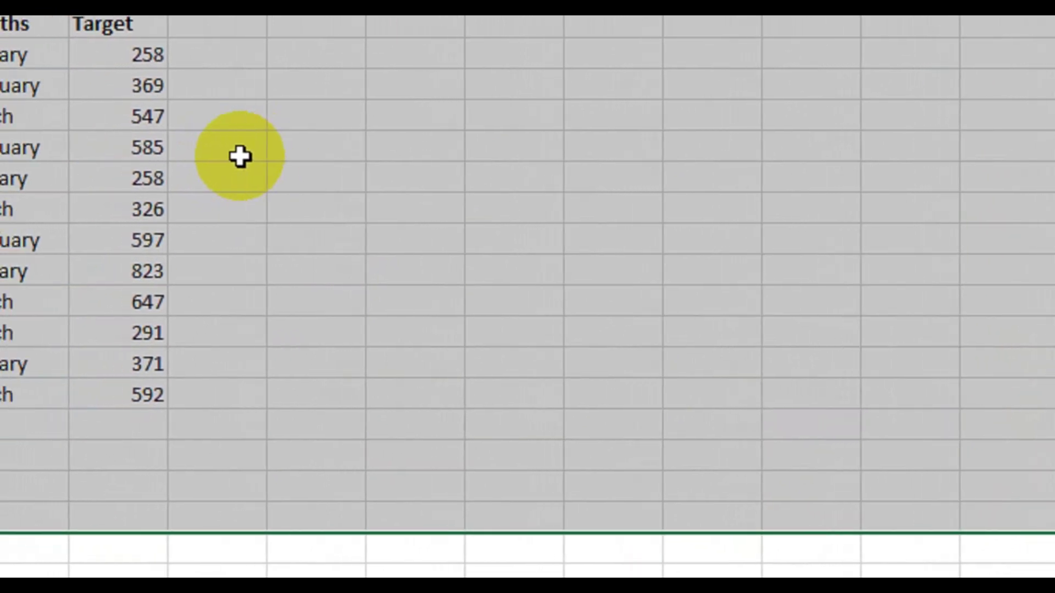
click(217, 154)
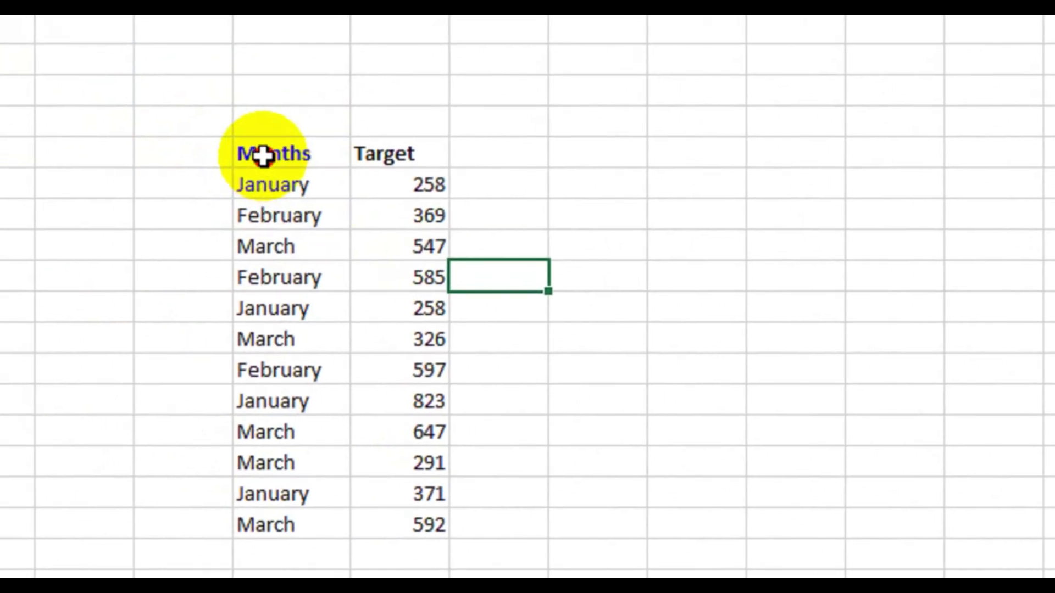
drag(423, 321, 407, 516)
click(584, 394)
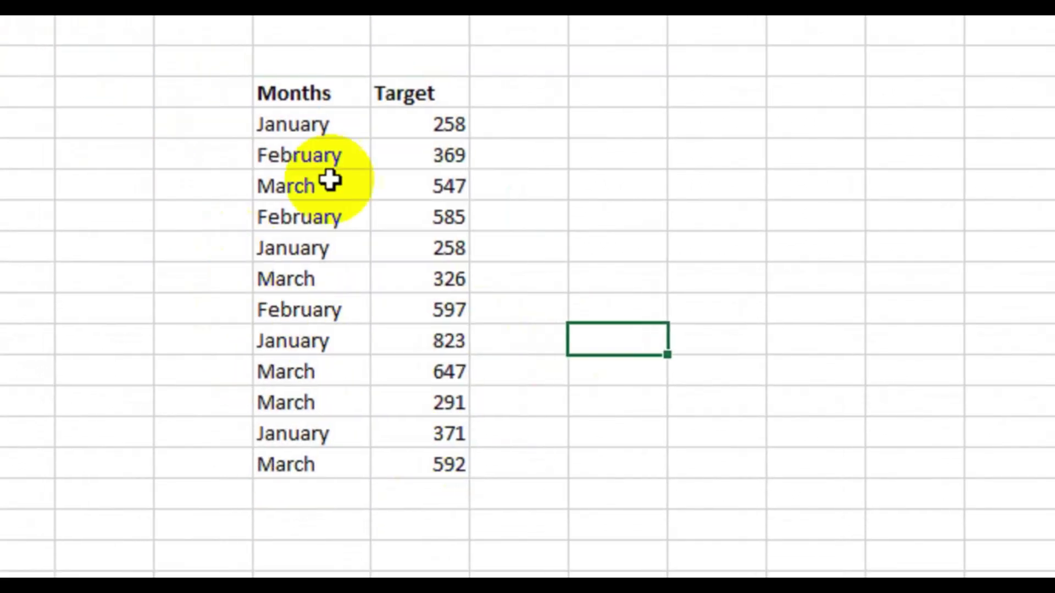
Convert the Months and Target data in D5:E17 into an Excel table with headers.
click(325, 333)
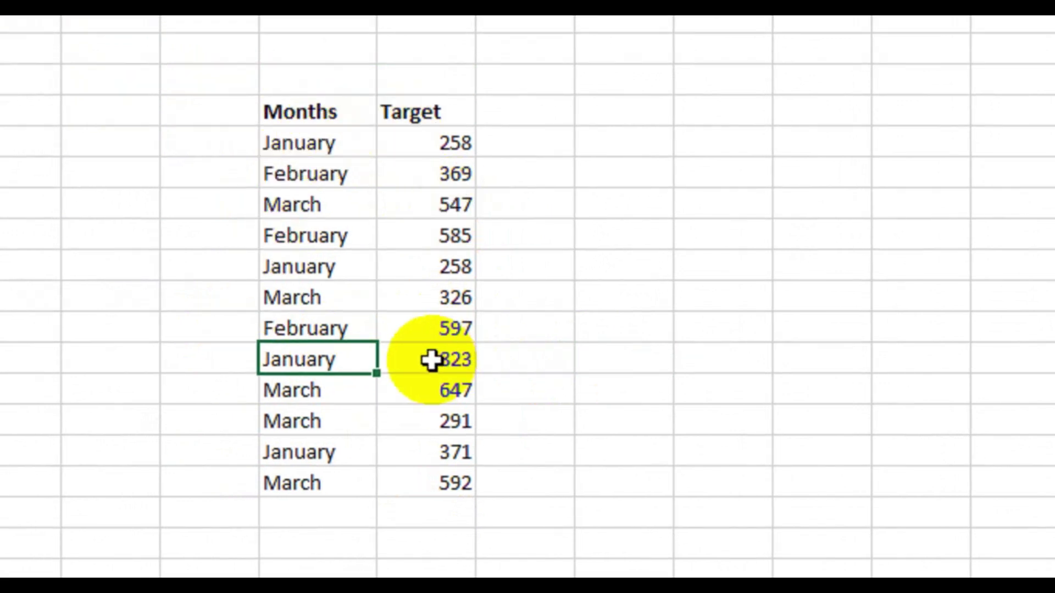
key(ctrl+a)
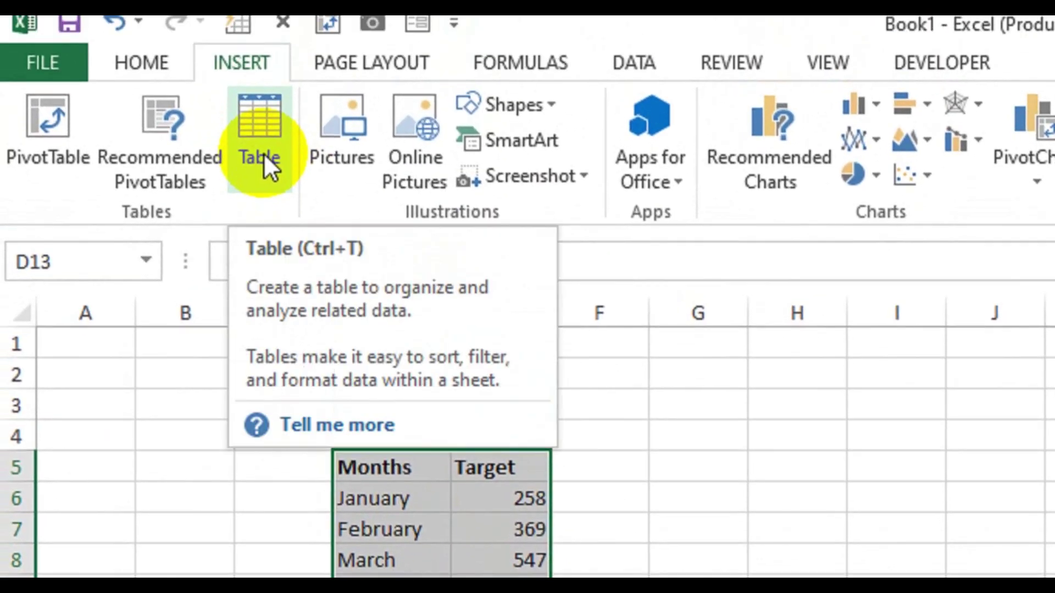
click(238, 42)
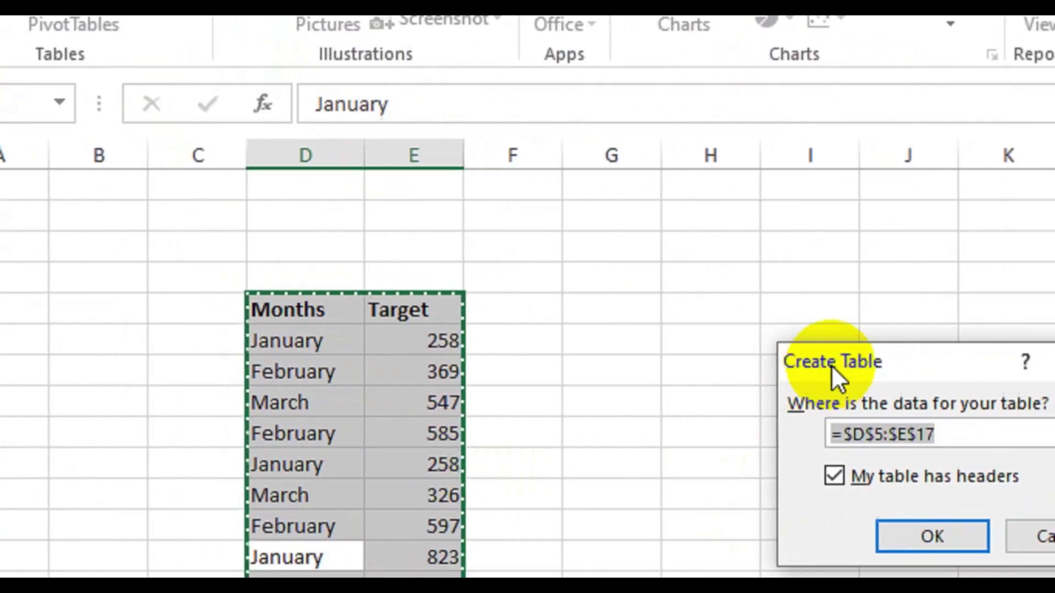
drag(835, 378, 593, 273)
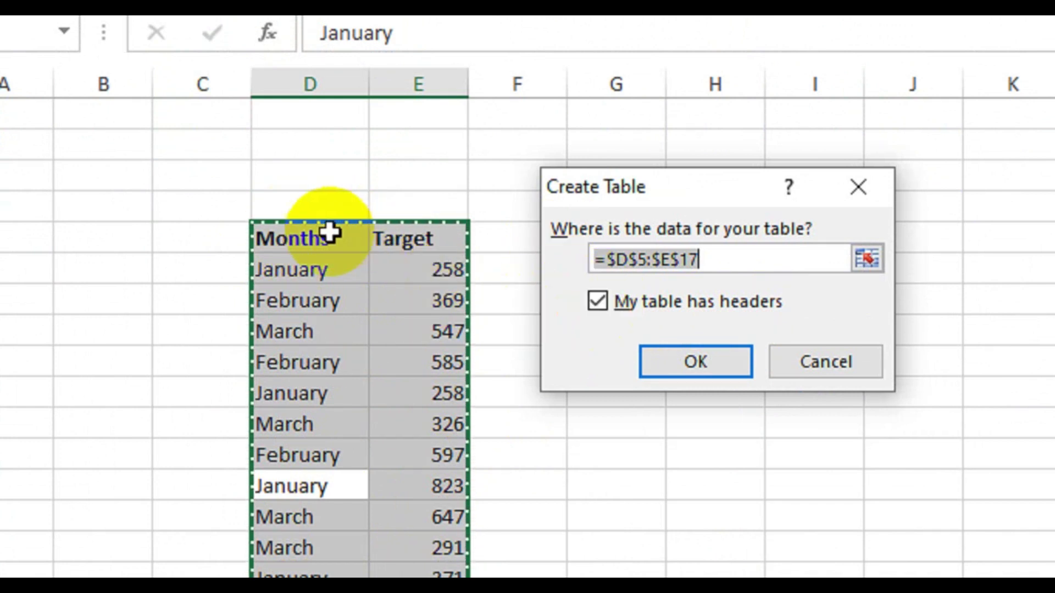
click(671, 367)
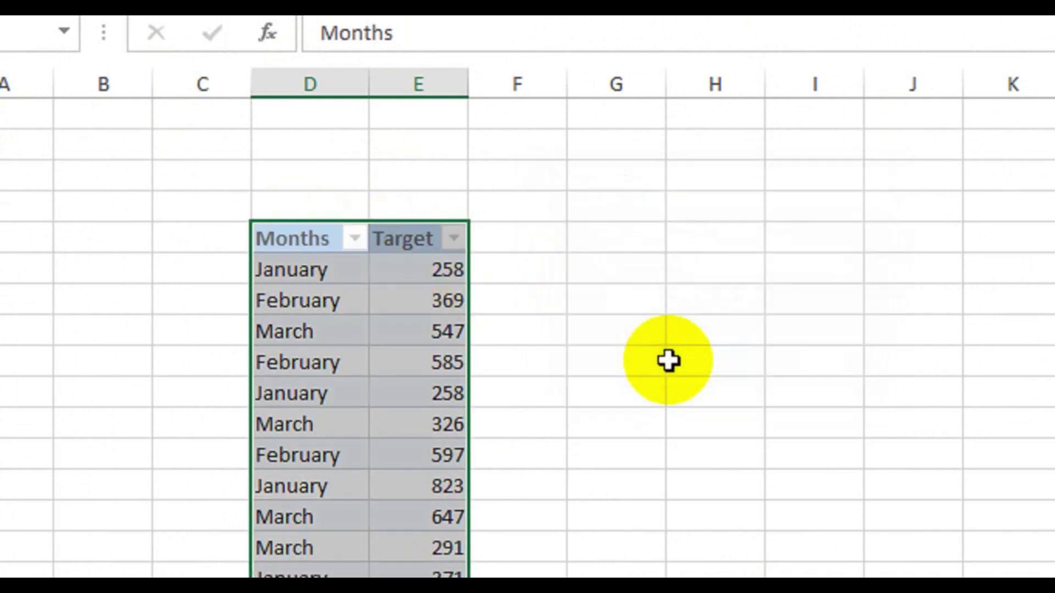
Compare the available table design commands with cells inside and outside the new table selected.
click(321, 300)
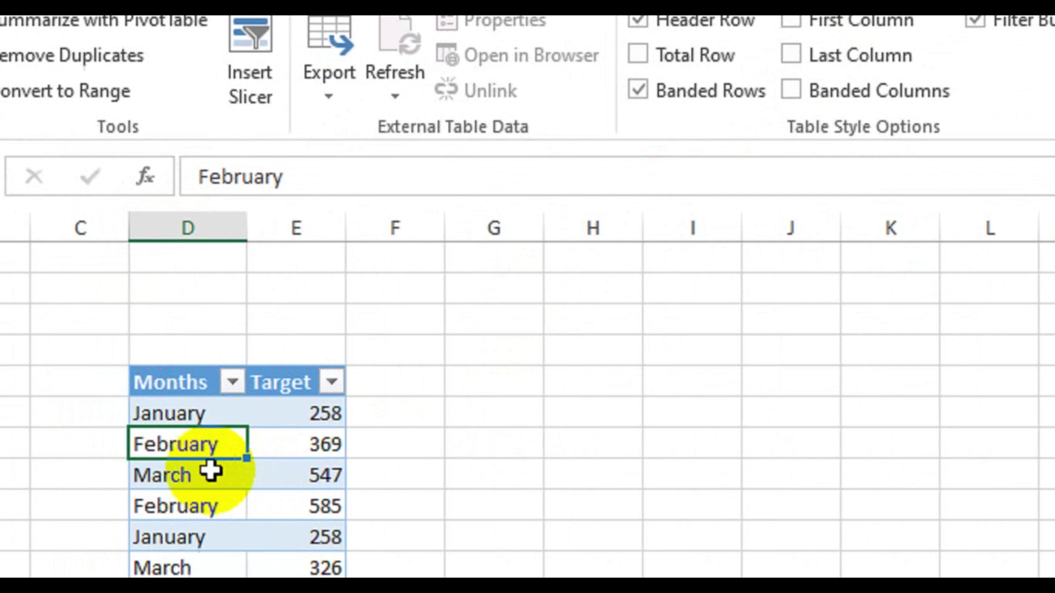
click(203, 537)
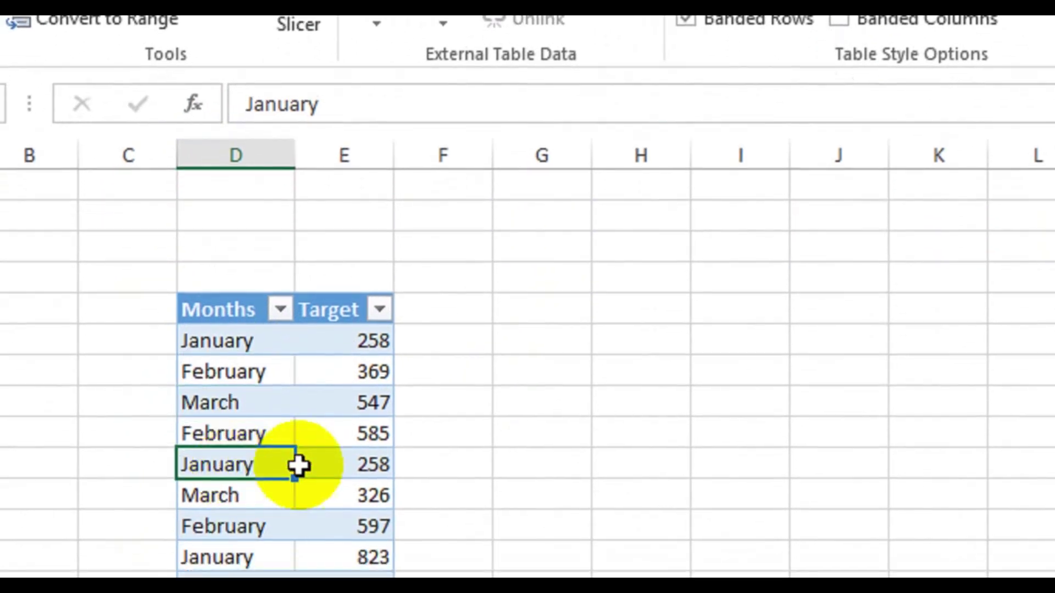
click(291, 537)
click(328, 493)
click(636, 361)
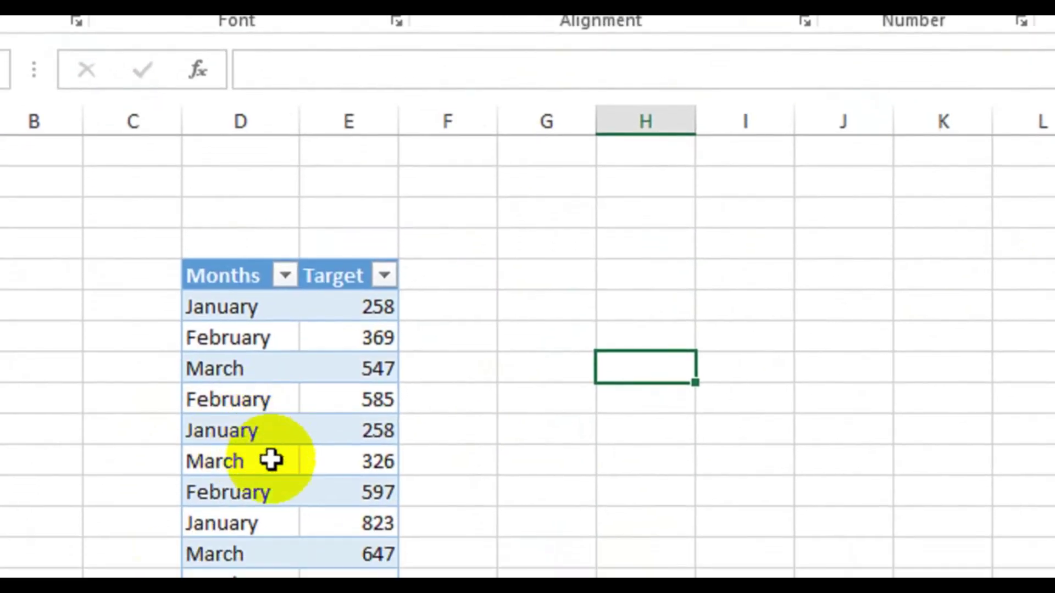
click(271, 460)
click(884, 45)
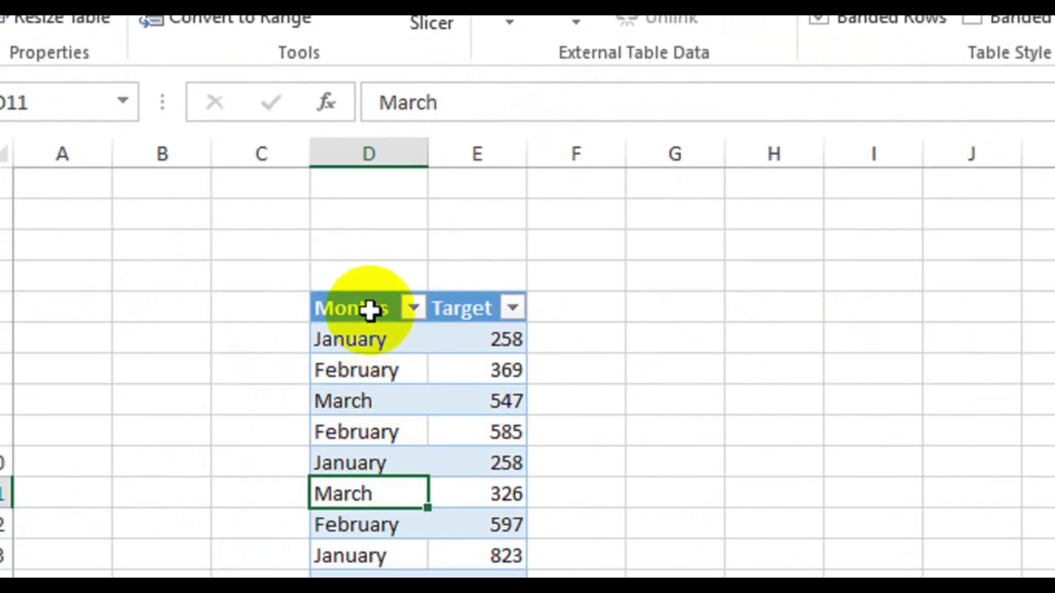
Examine the table's month rows one by one to see how the months are mixed.
click(343, 342)
click(341, 369)
click(338, 396)
click(334, 438)
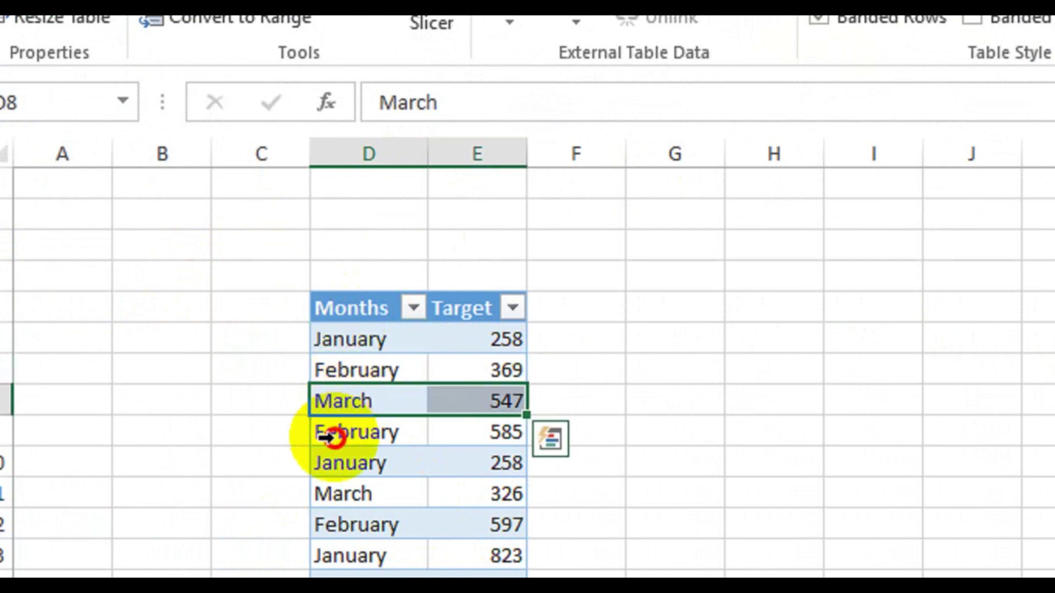
click(334, 464)
click(332, 492)
click(336, 526)
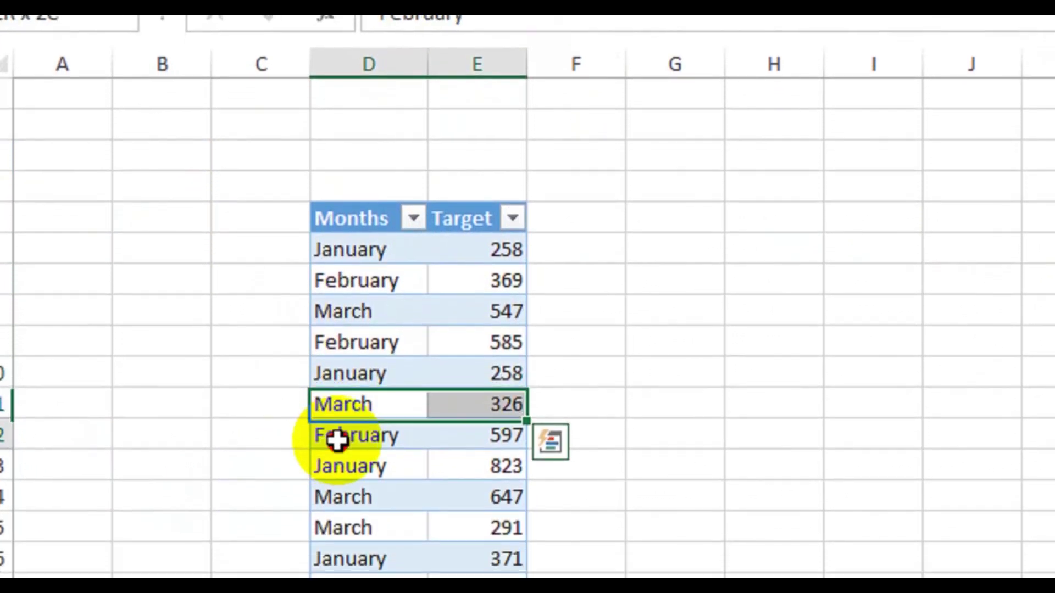
click(337, 439)
click(736, 337)
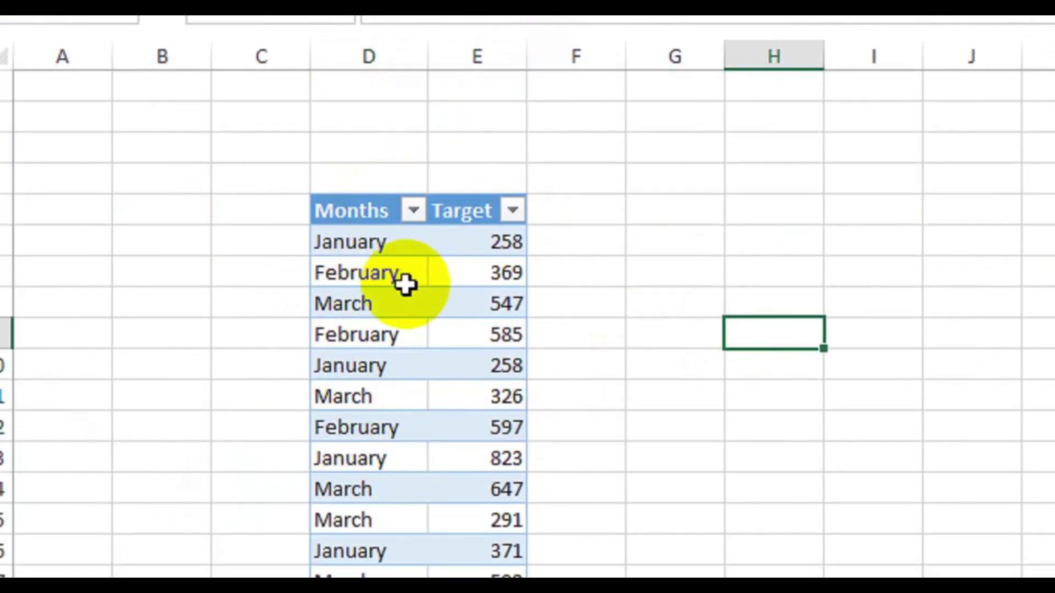
Filter the Months column to show only the March rows.
click(416, 211)
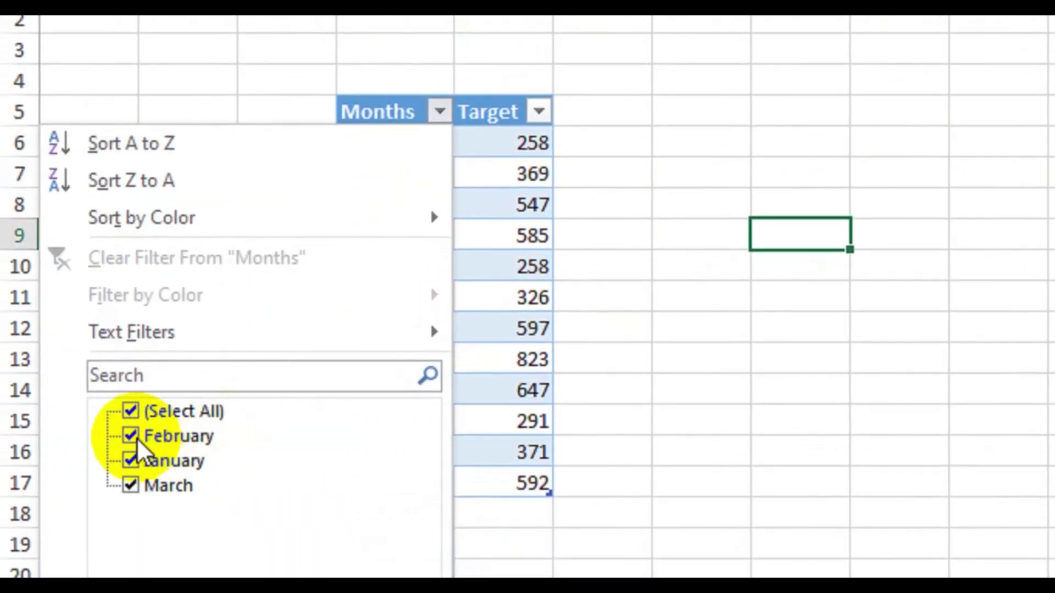
click(130, 436)
click(131, 460)
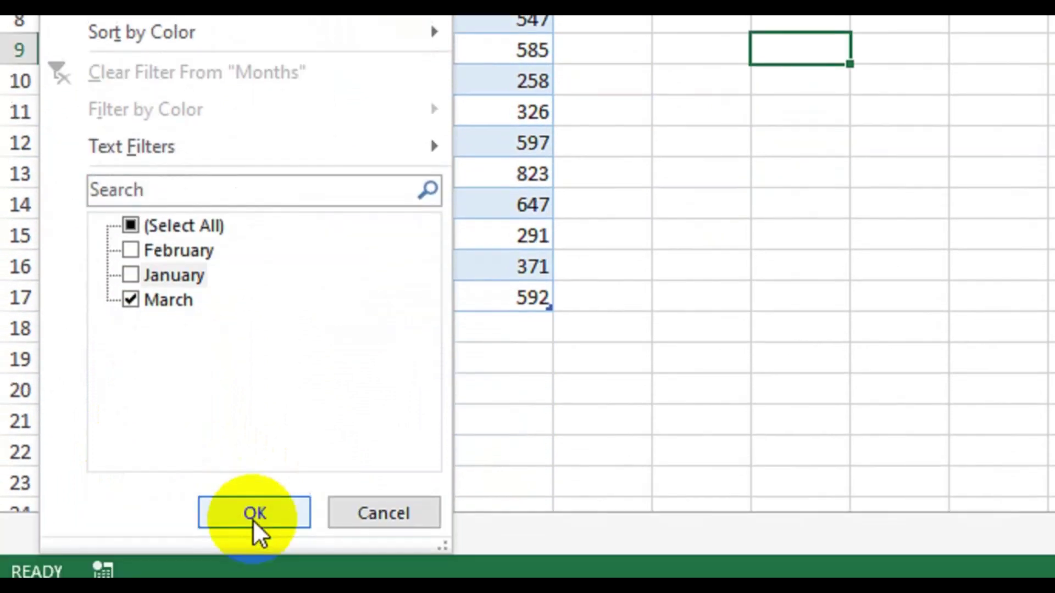
click(255, 519)
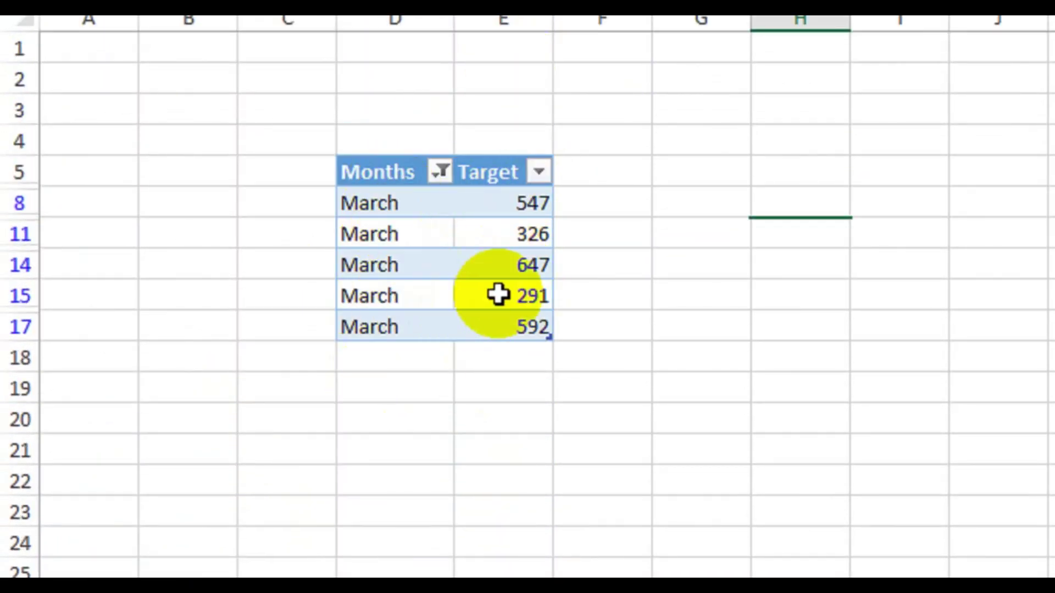
Restore all months in the Months column filter.
click(440, 172)
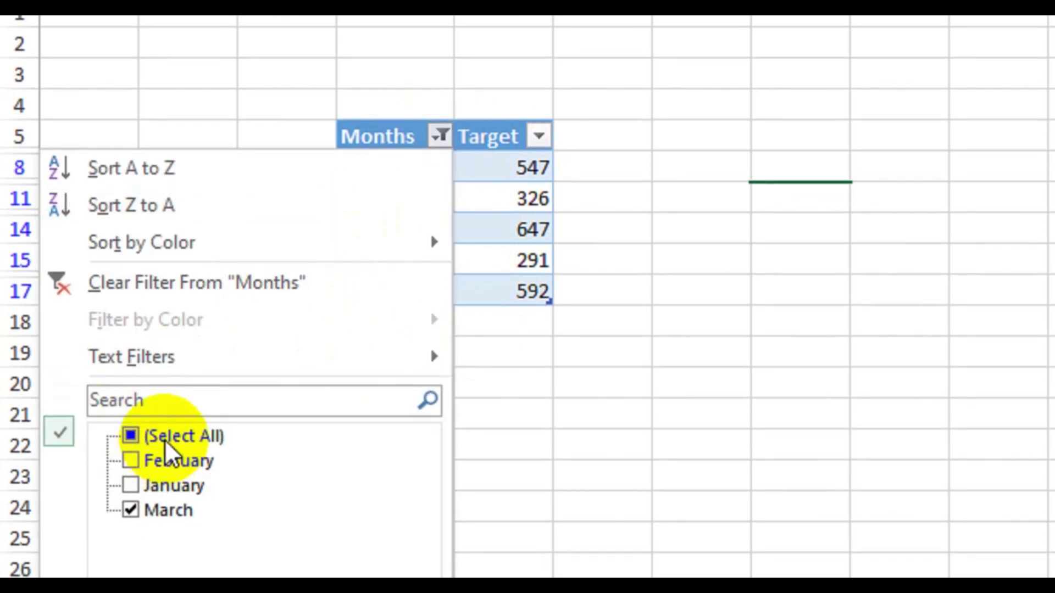
click(165, 437)
click(252, 563)
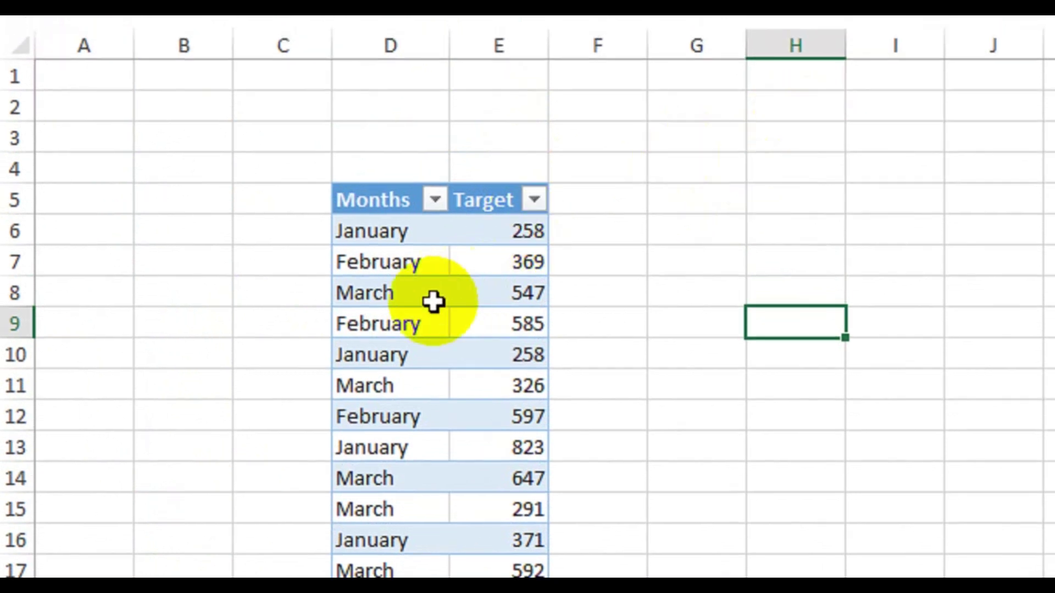
Insert a slicer for the table's Months field and place it beside the table over columns G to I.
click(437, 272)
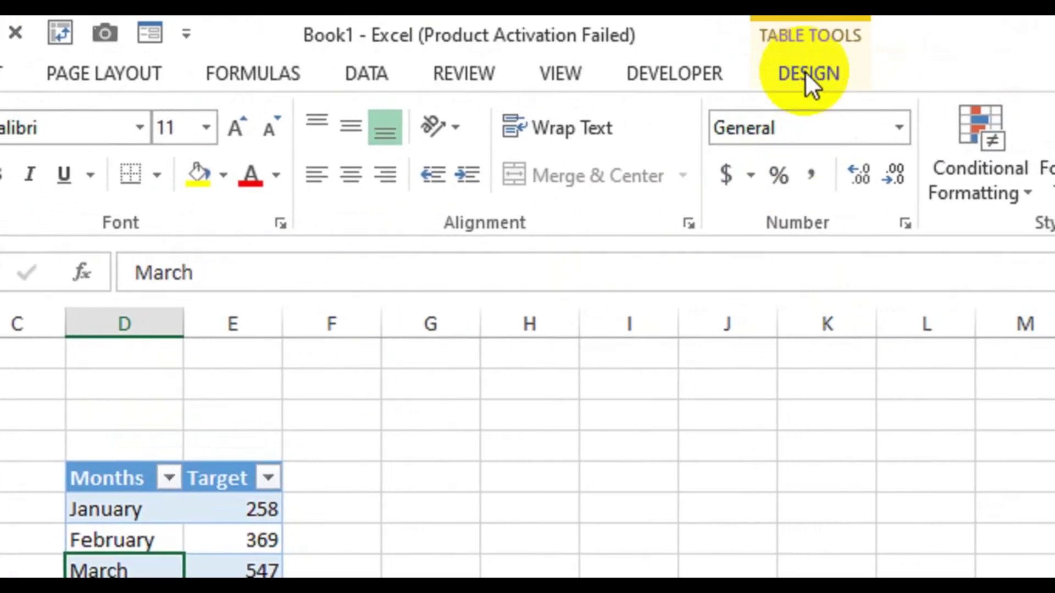
click(805, 70)
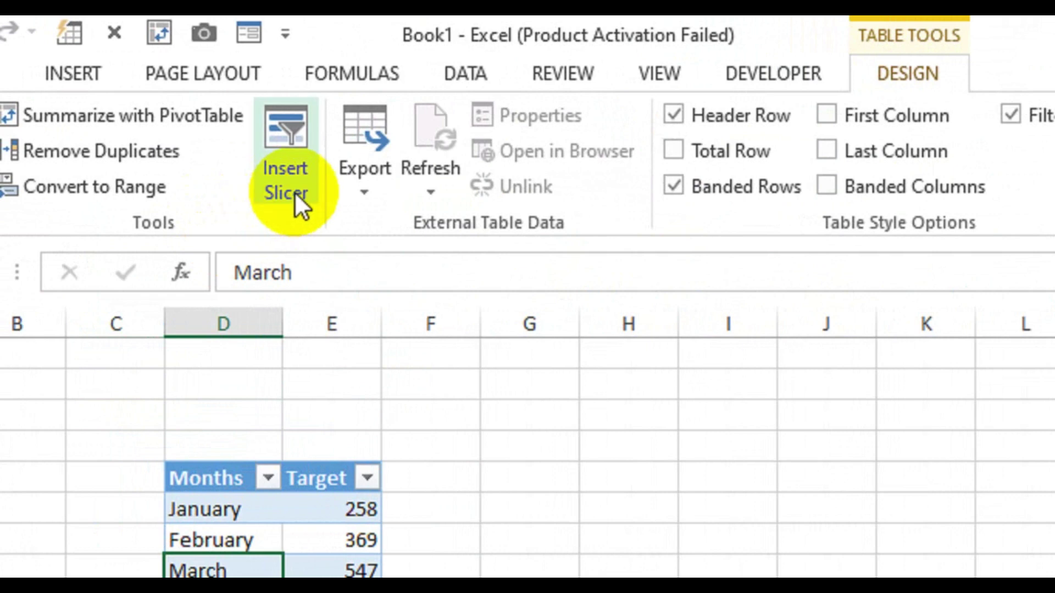
click(294, 192)
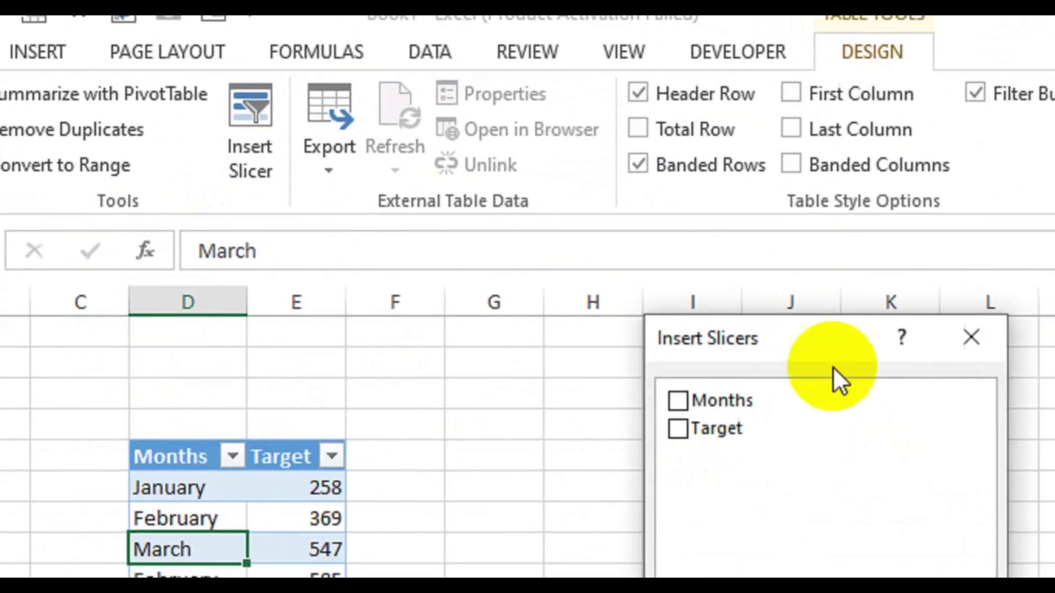
drag(797, 337, 579, 339)
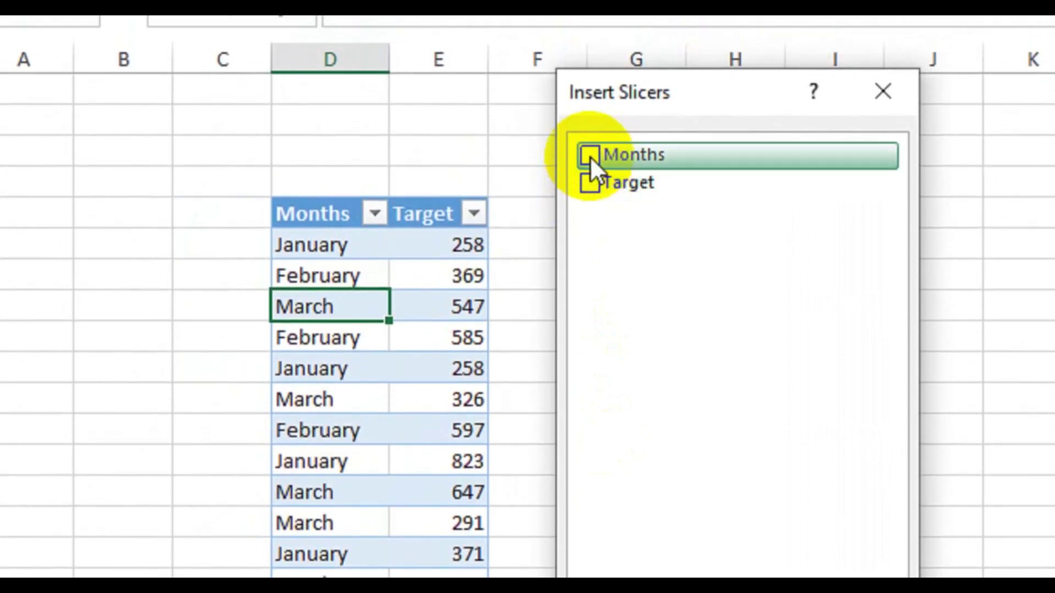
click(590, 156)
click(729, 474)
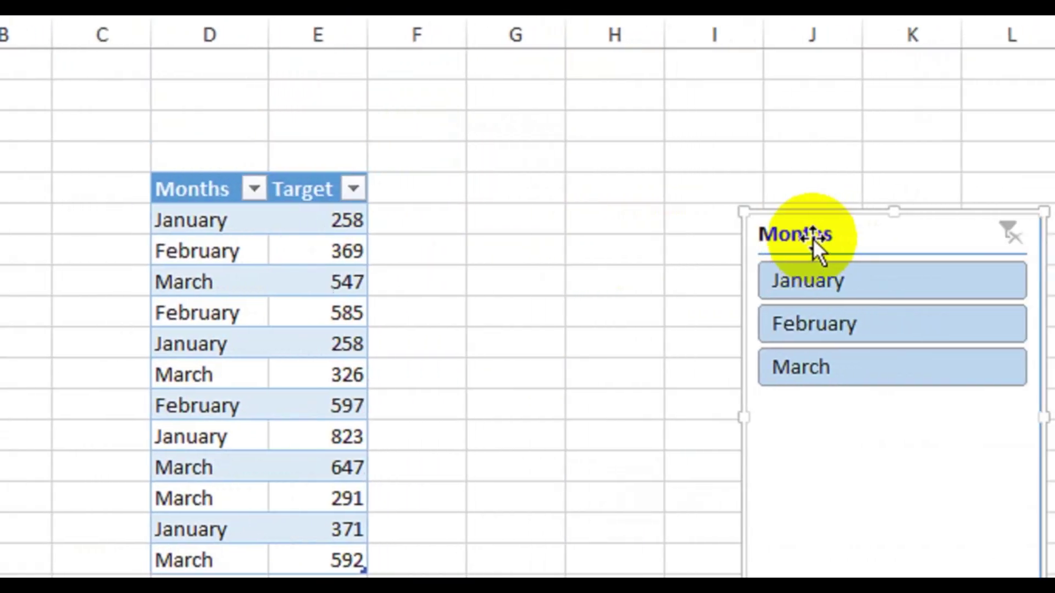
drag(934, 236, 671, 163)
drag(549, 163, 548, 161)
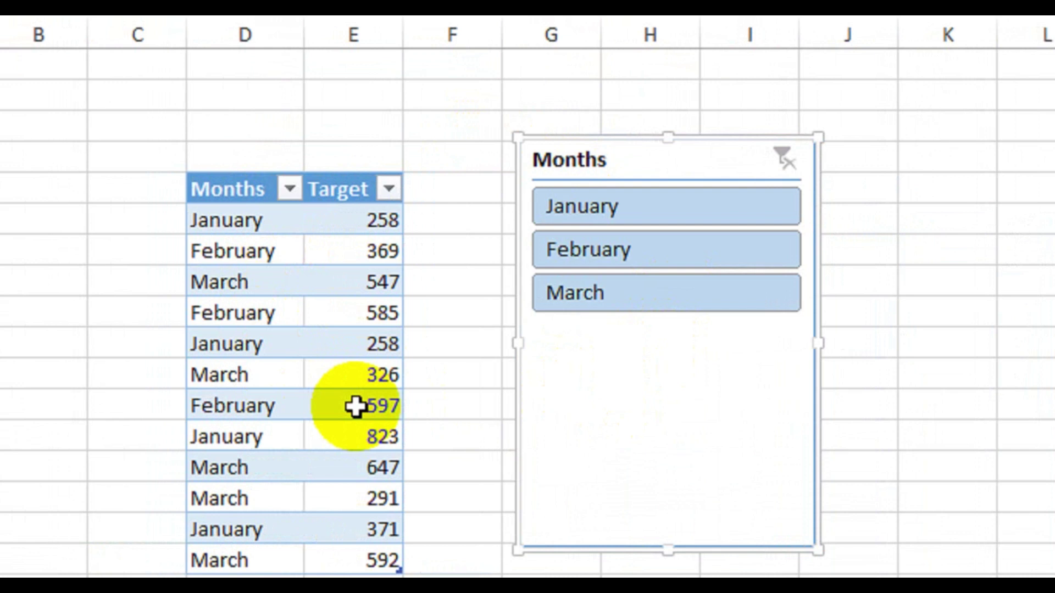
Use the Months slicer to filter the table by January, February and March in turn, and by March and January together.
click(616, 210)
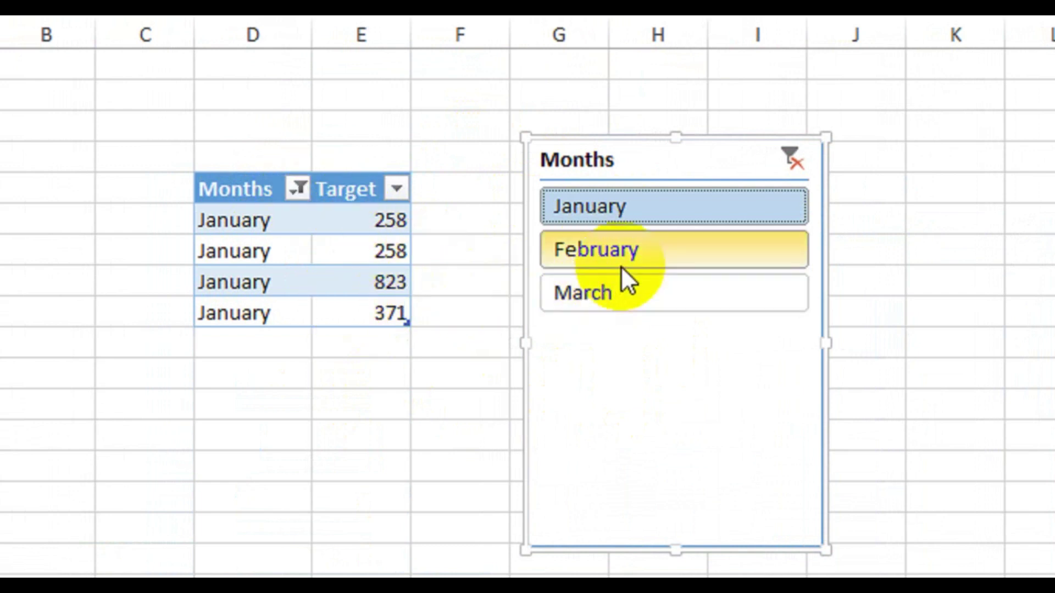
click(625, 253)
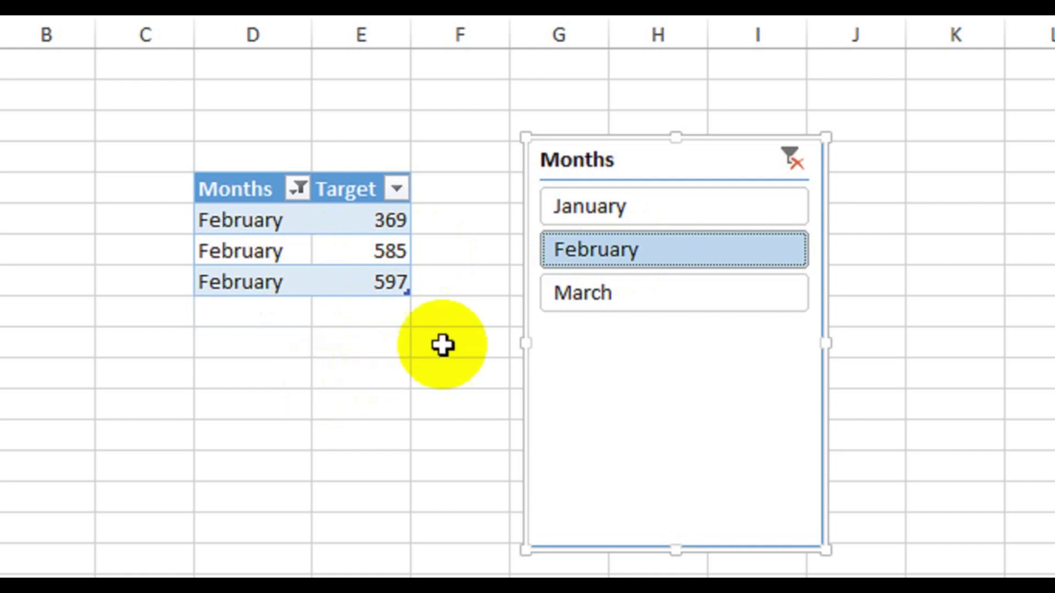
click(578, 297)
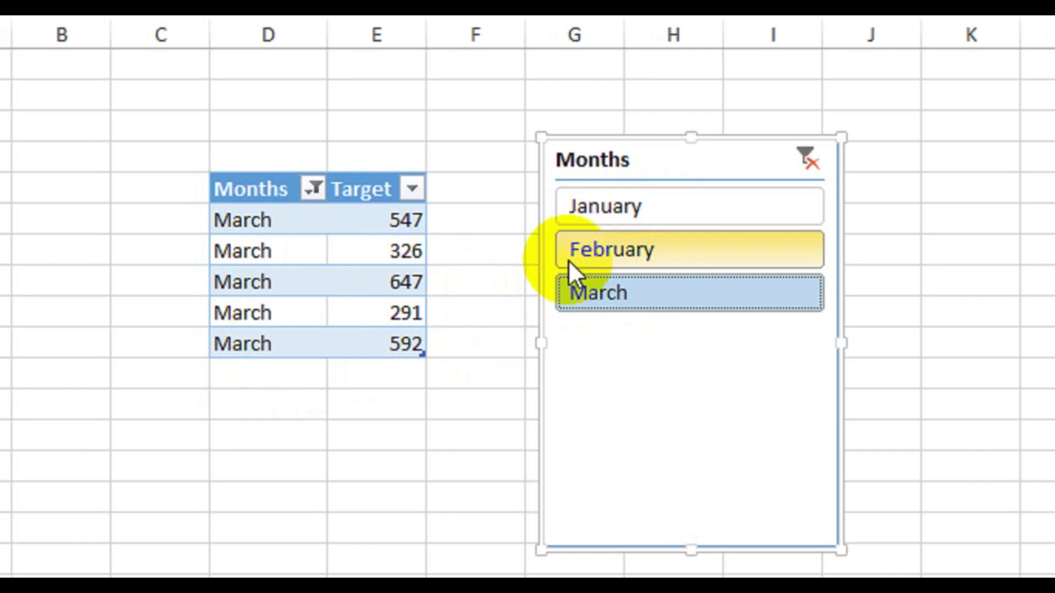
ctrl+click(621, 210)
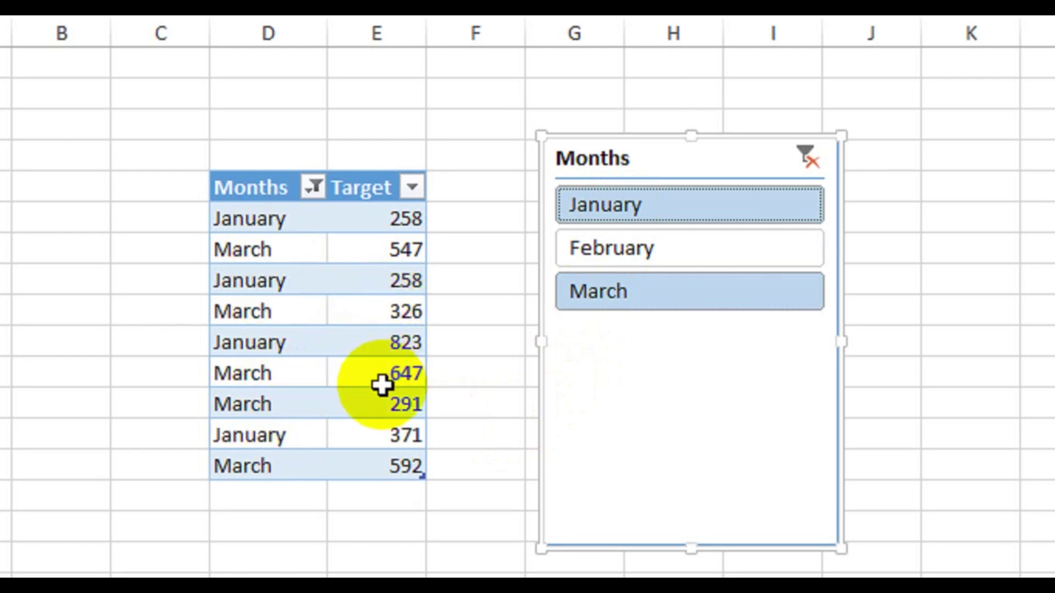
click(635, 356)
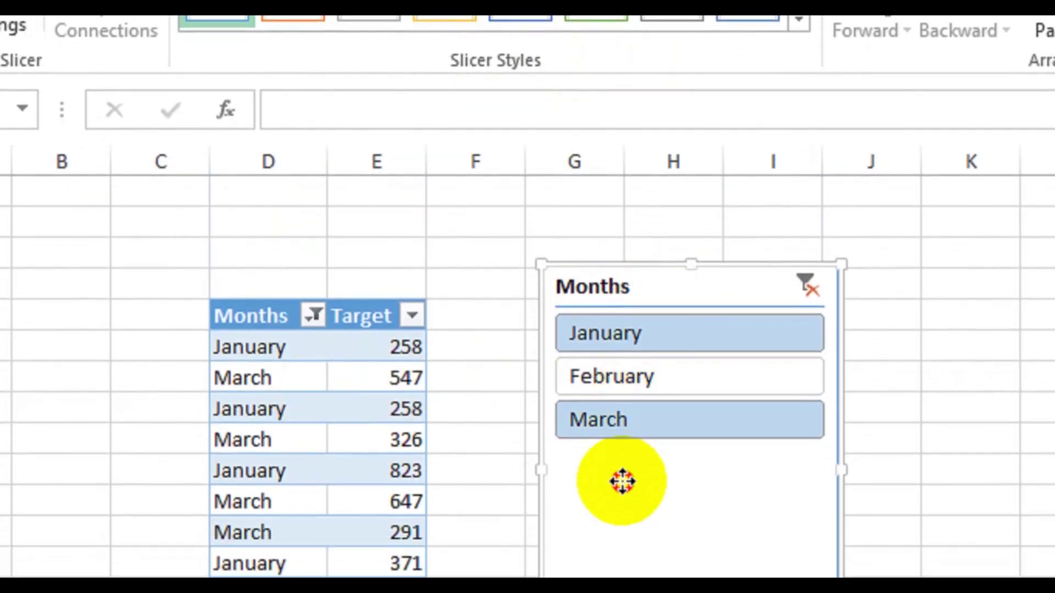
Switch the Months slicer to March alone and change it to February.
click(652, 461)
click(654, 416)
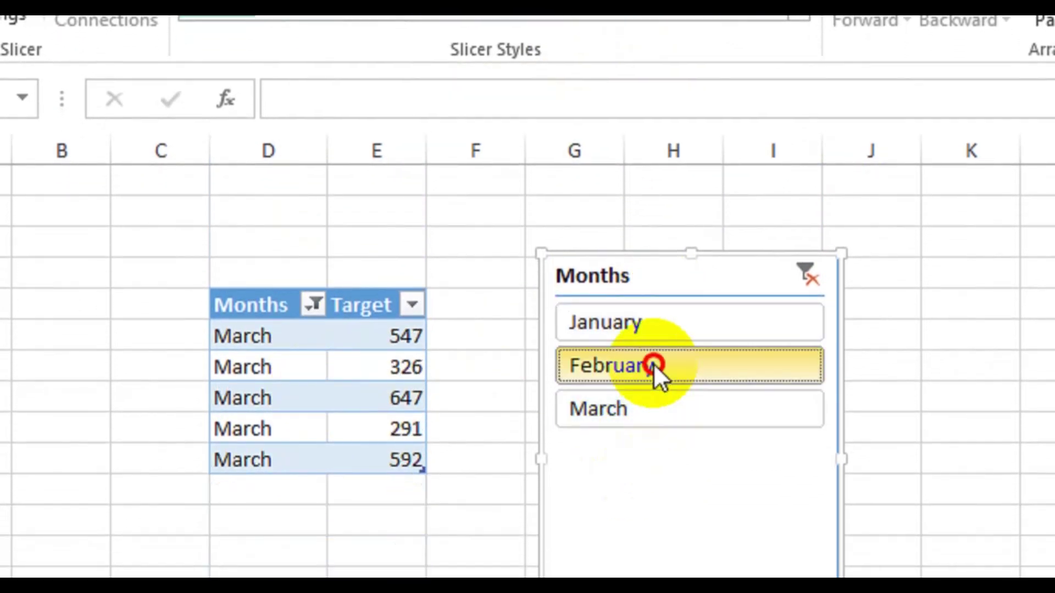
Filter the table to January with the slicer and try several dark slicer styles, finishing with the dark orange one.
click(665, 321)
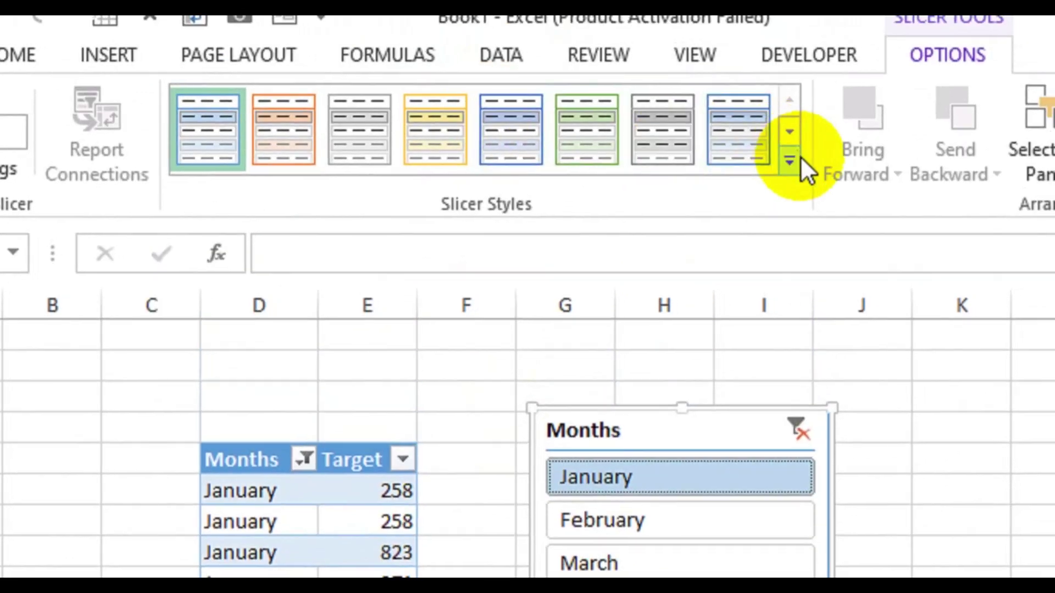
click(791, 161)
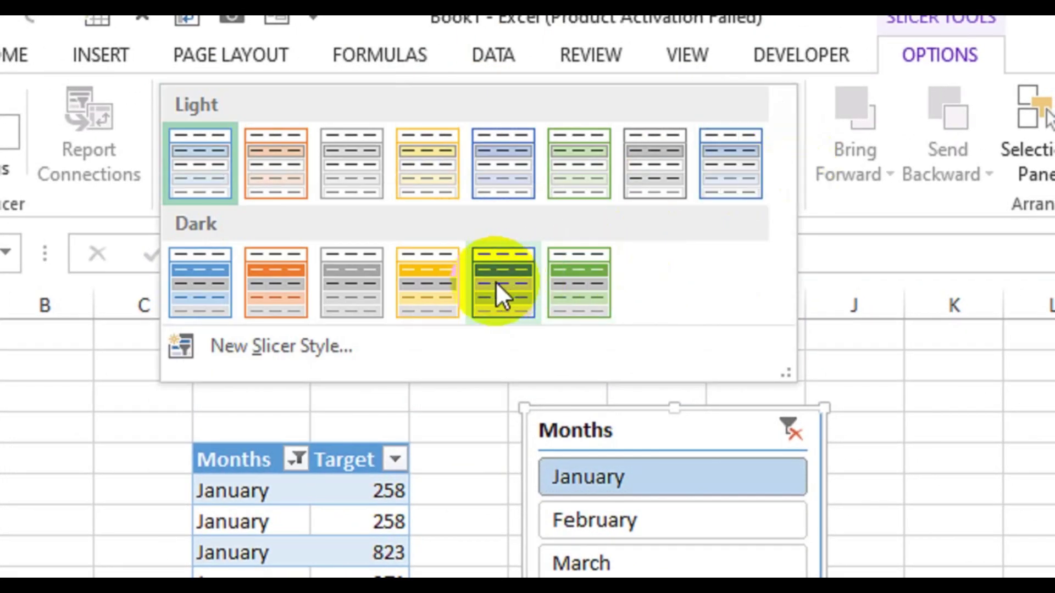
click(443, 278)
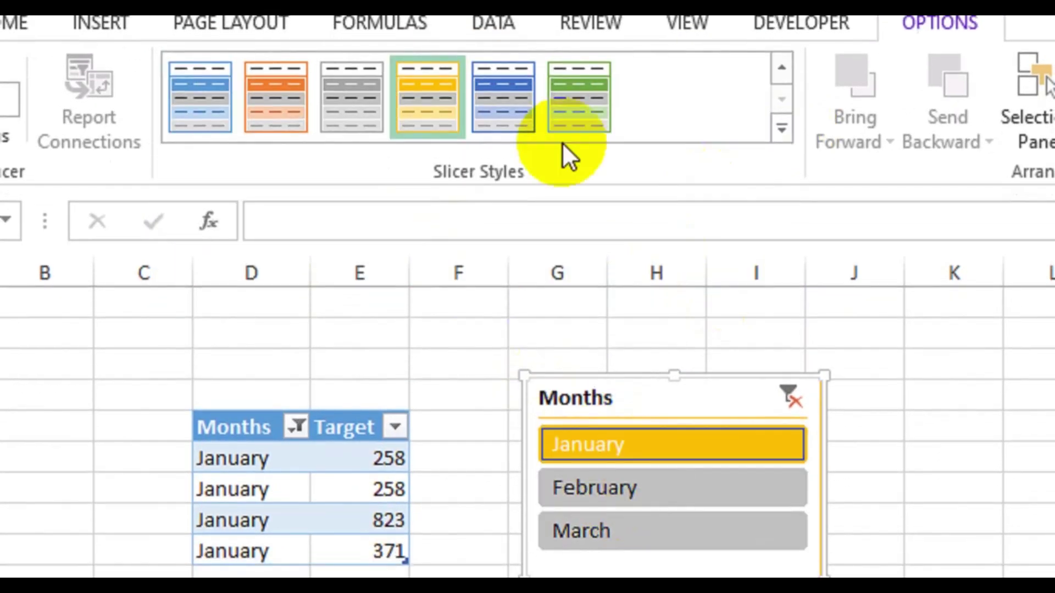
click(577, 121)
click(491, 118)
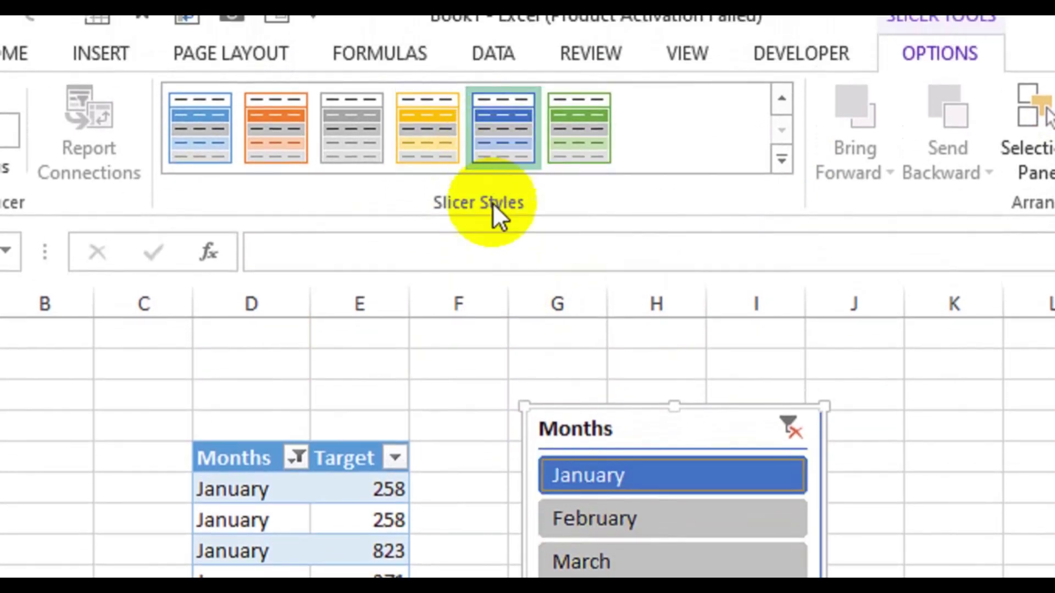
click(431, 137)
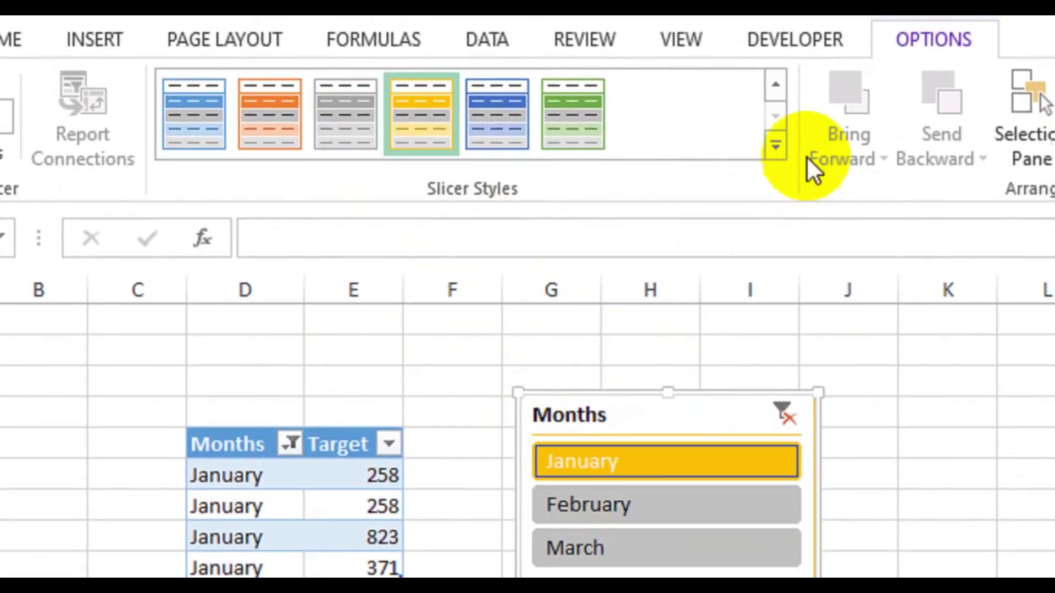
click(774, 146)
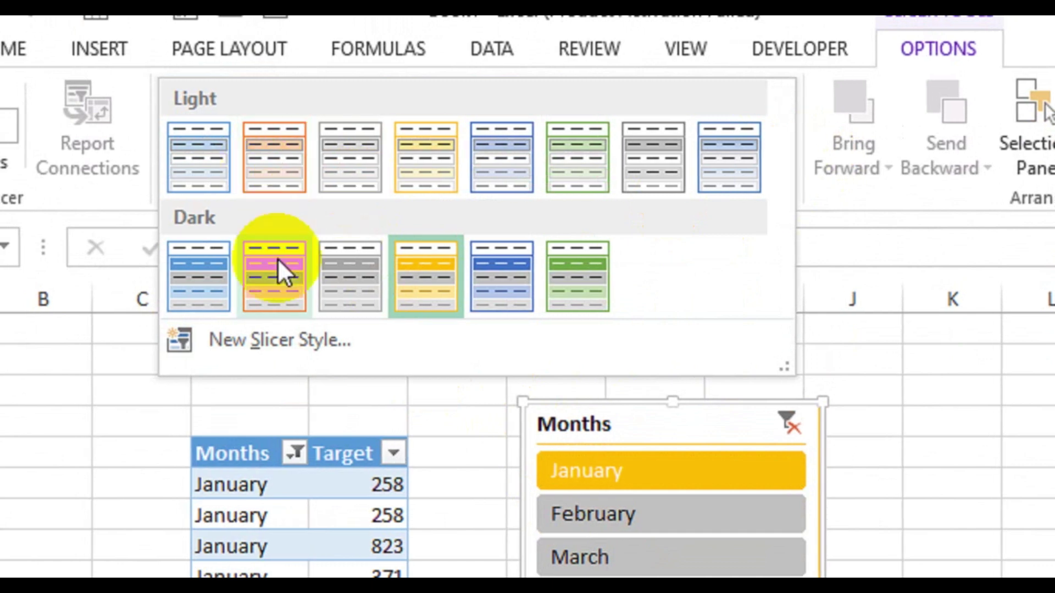
click(278, 258)
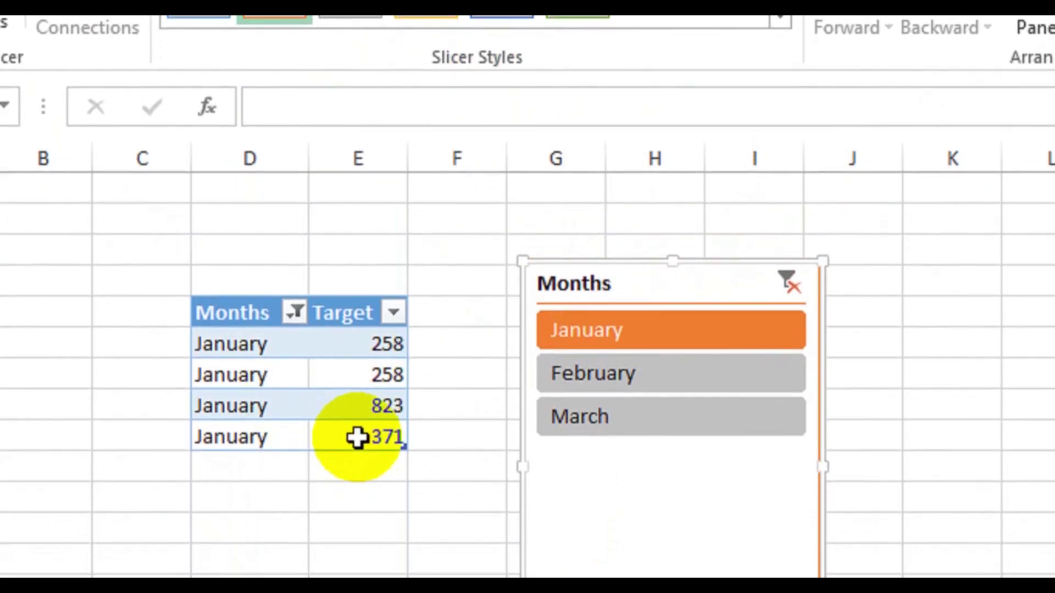
Hide the filter buttons in the table's header row and show them again.
click(282, 402)
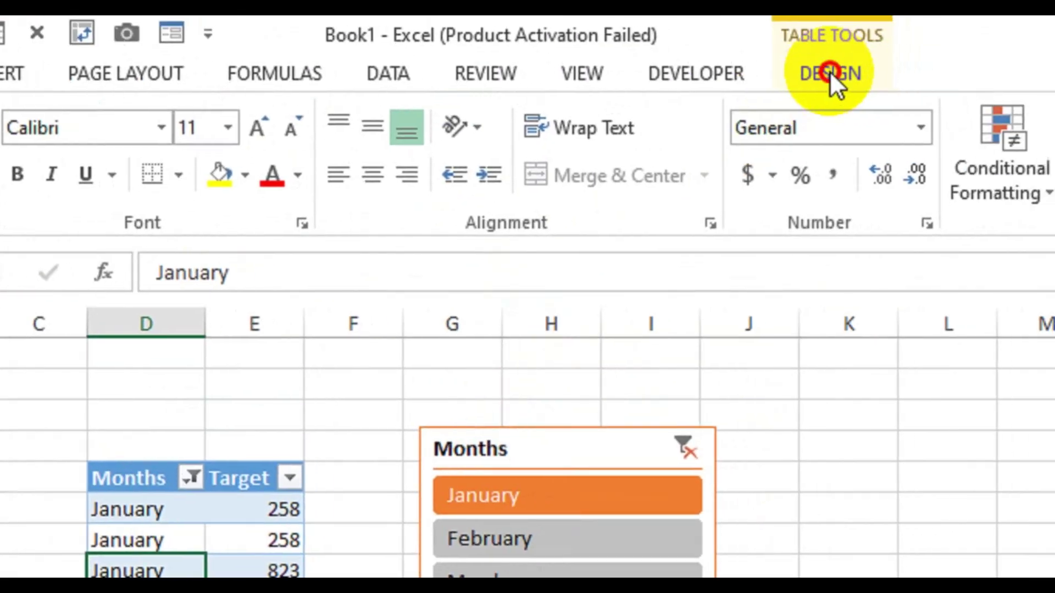
click(909, 29)
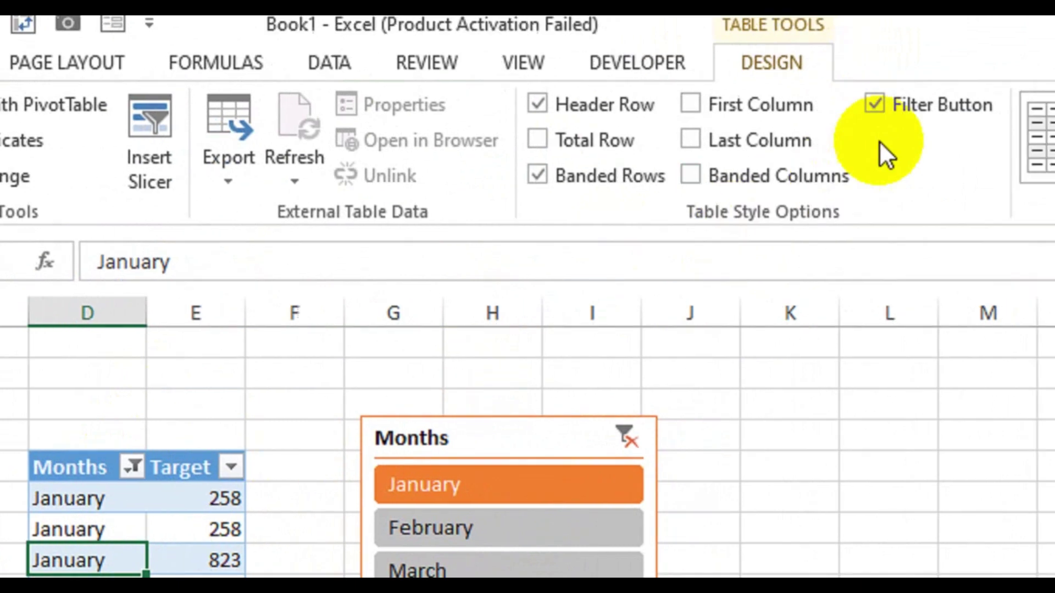
click(781, 116)
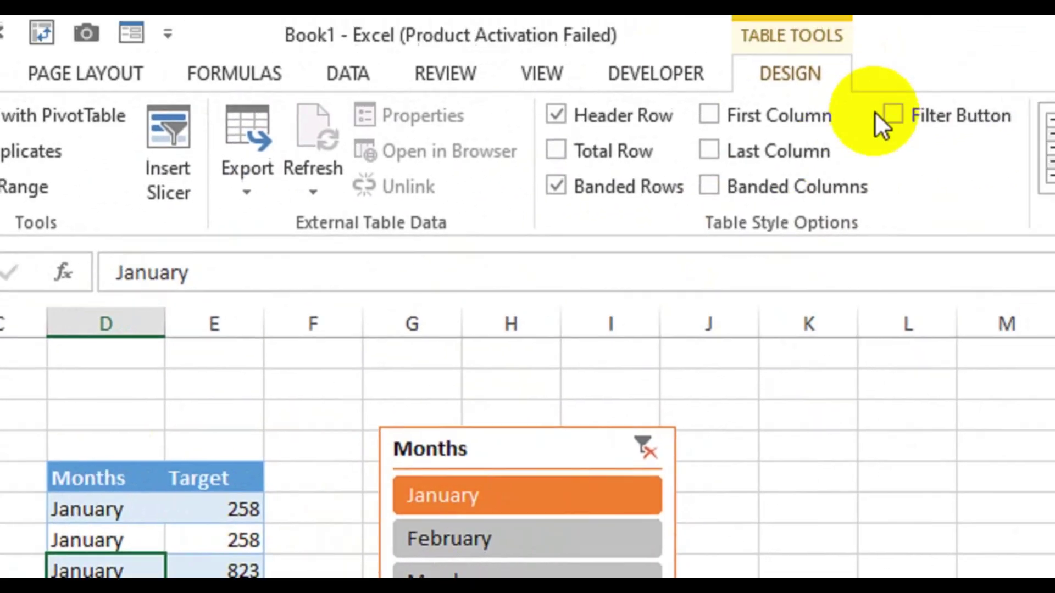
click(918, 86)
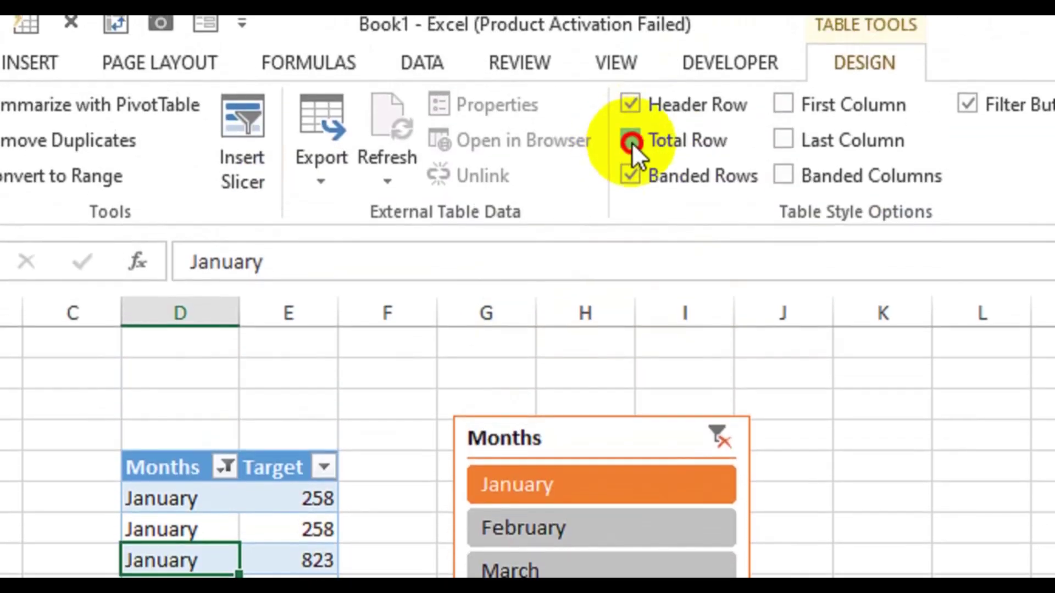
Add a total row to the table and filter with the slicer by January and March together, followed by February alone.
click(632, 140)
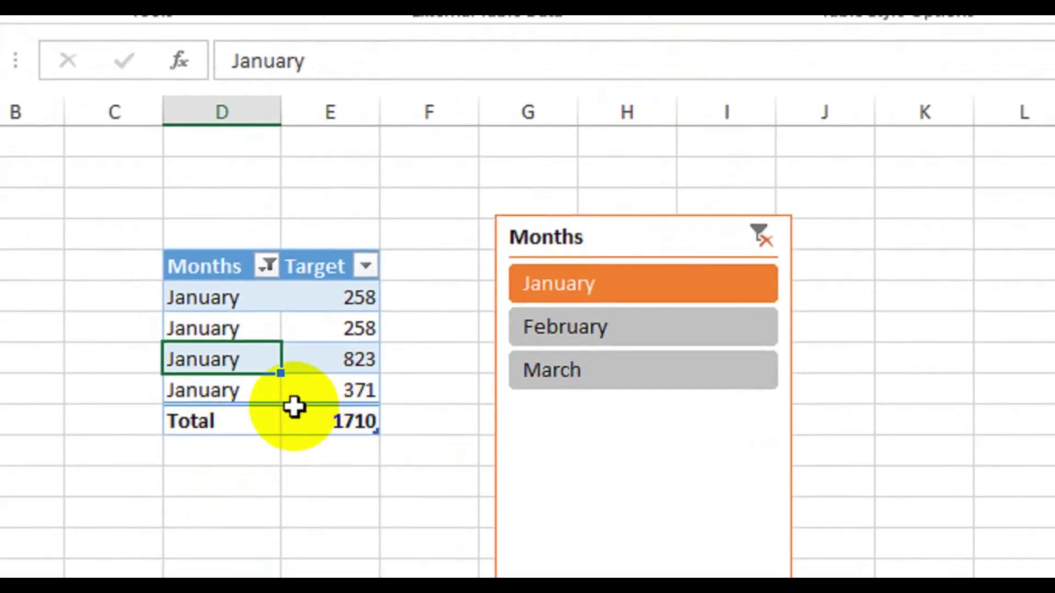
ctrl+click(573, 370)
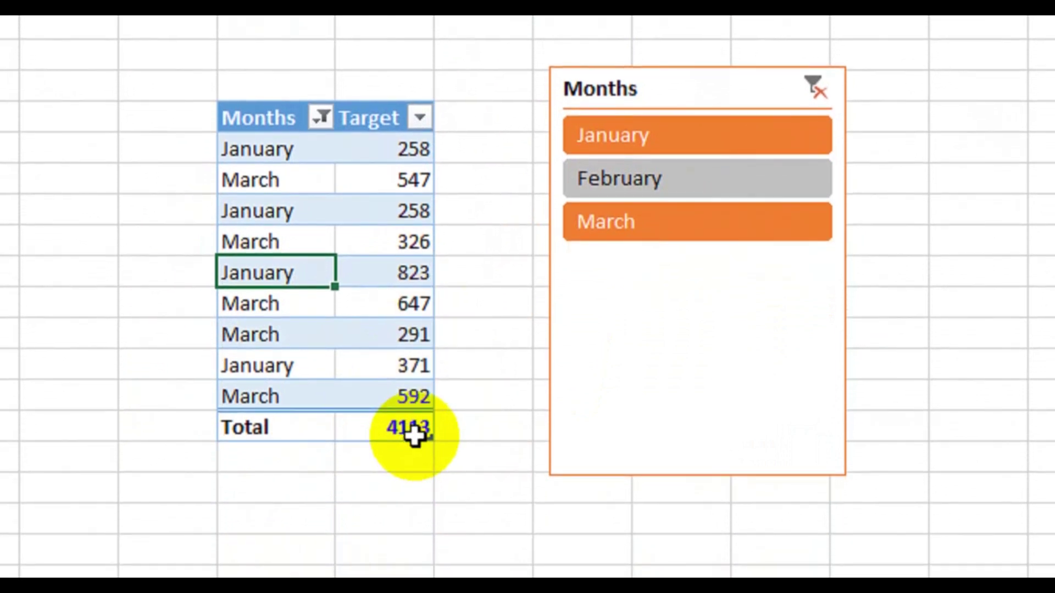
click(638, 178)
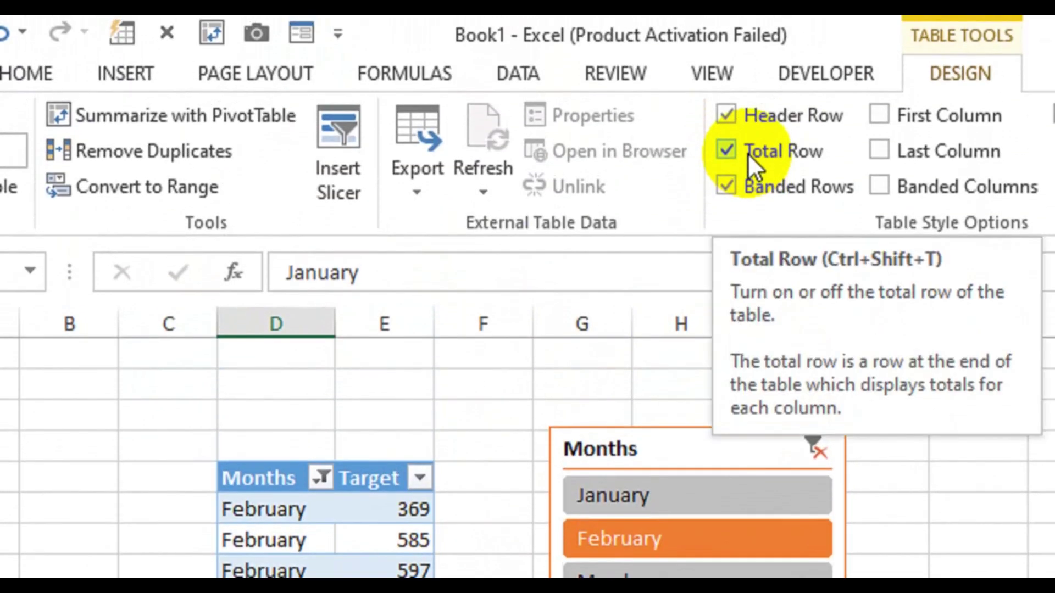
Turn the total row off and on again, and view the function choices for the Target total without changing it.
click(747, 154)
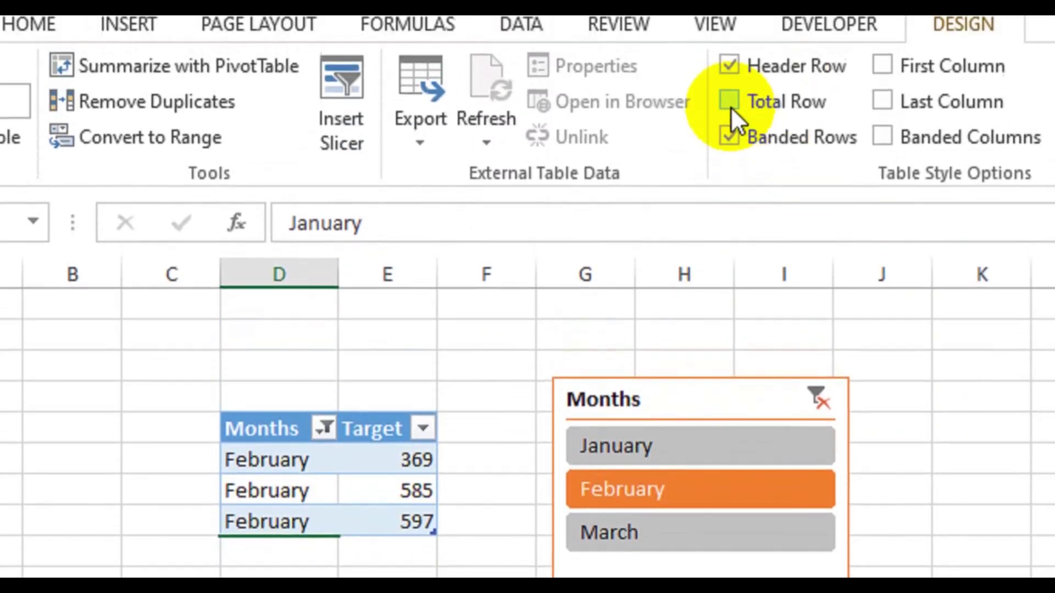
click(731, 101)
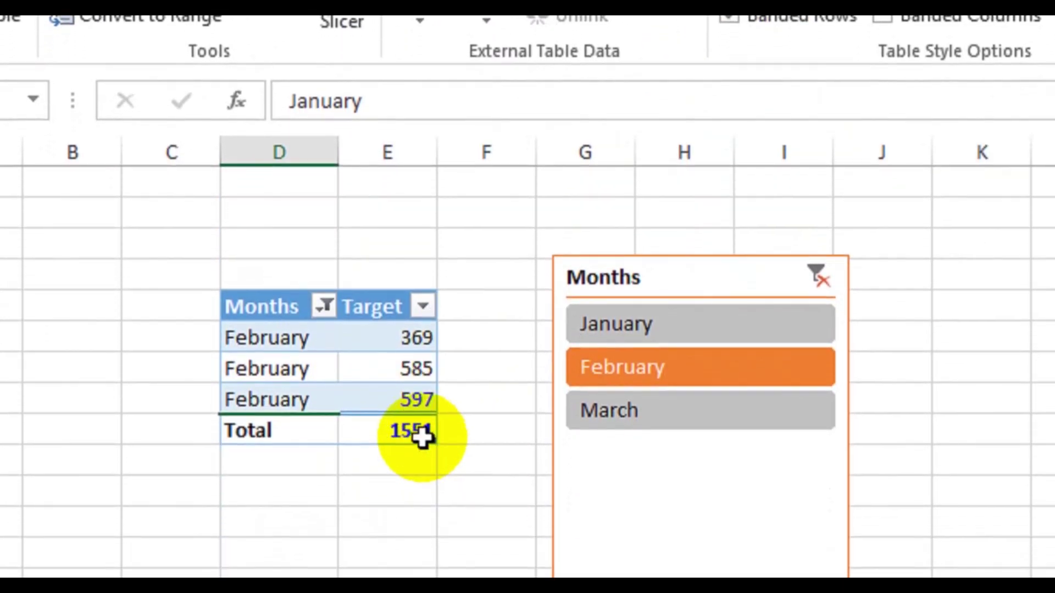
click(311, 429)
click(401, 429)
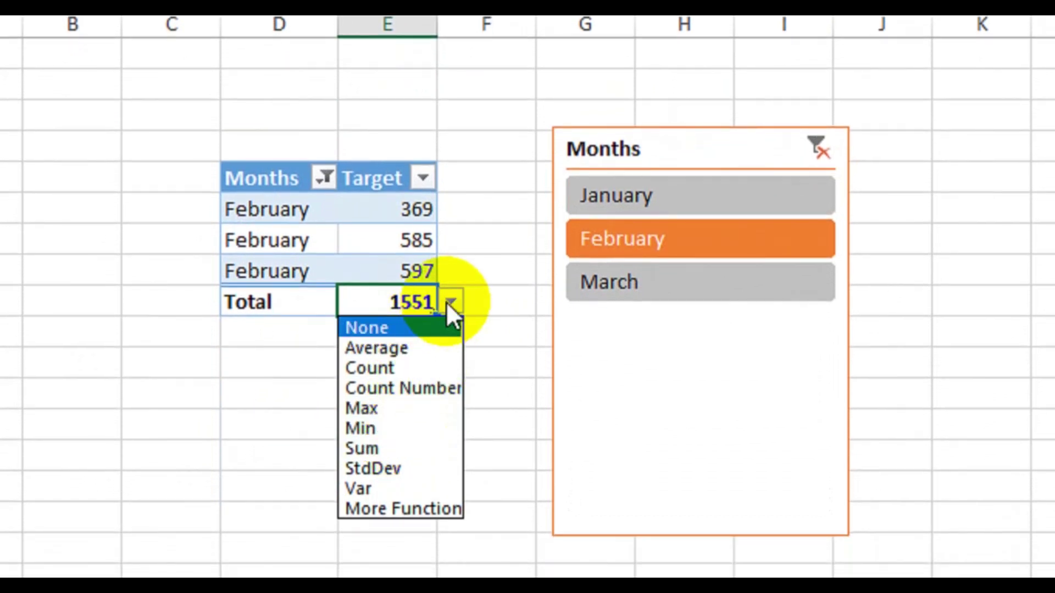
click(413, 308)
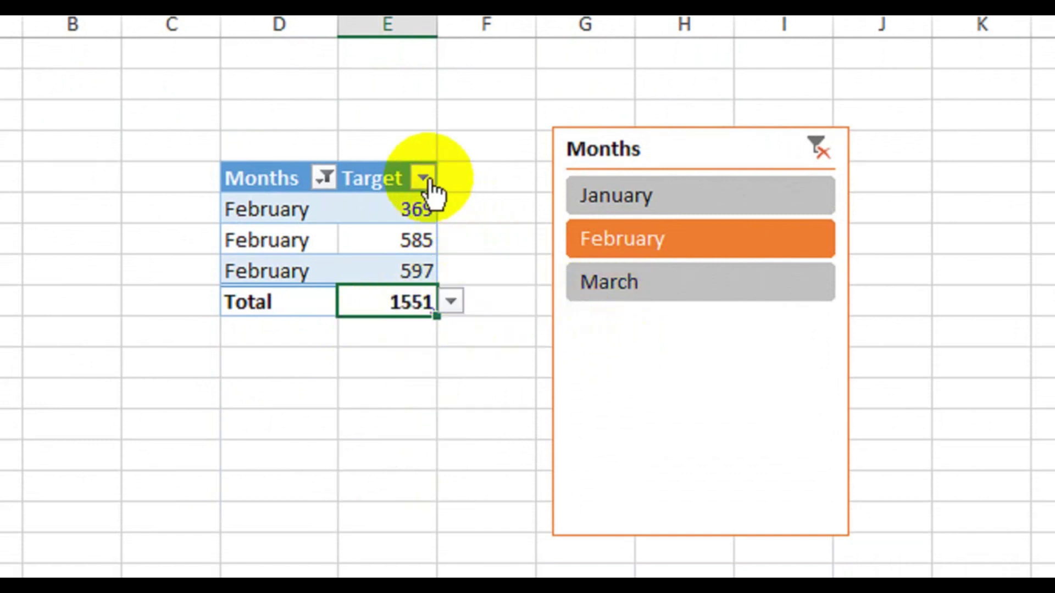
Remove the Months slicer from the worksheet.
drag(661, 164, 581, 170)
right_click(620, 158)
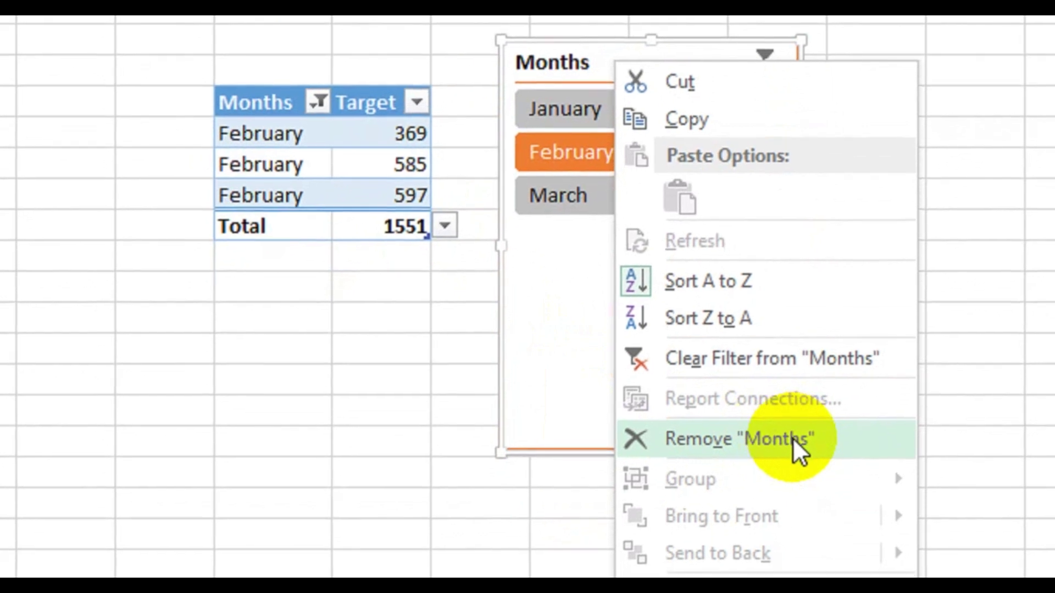
click(783, 444)
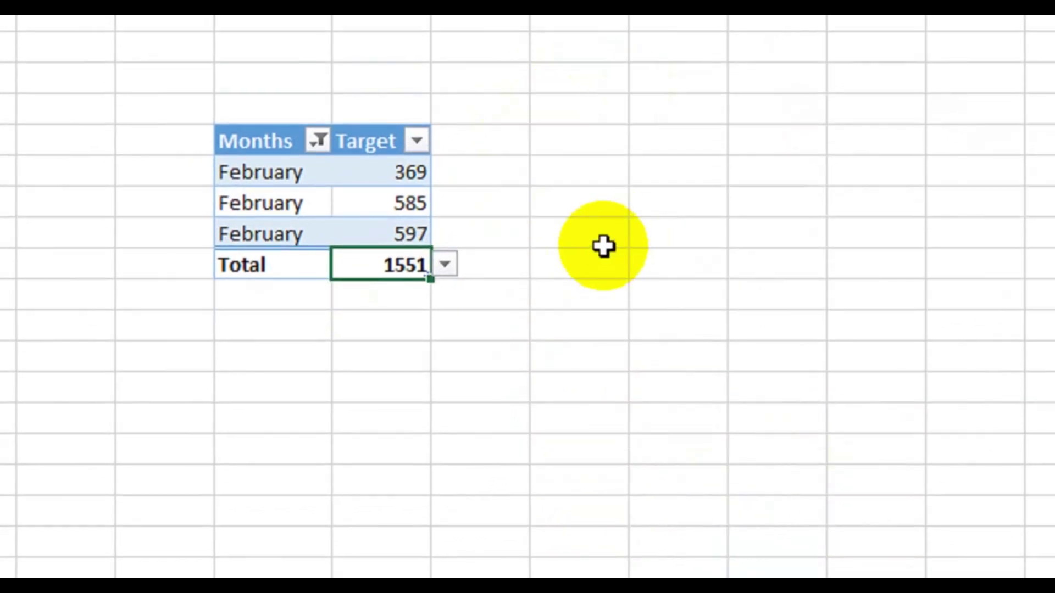
Select all months in the Months column filter and turn off the table's total row.
click(317, 141)
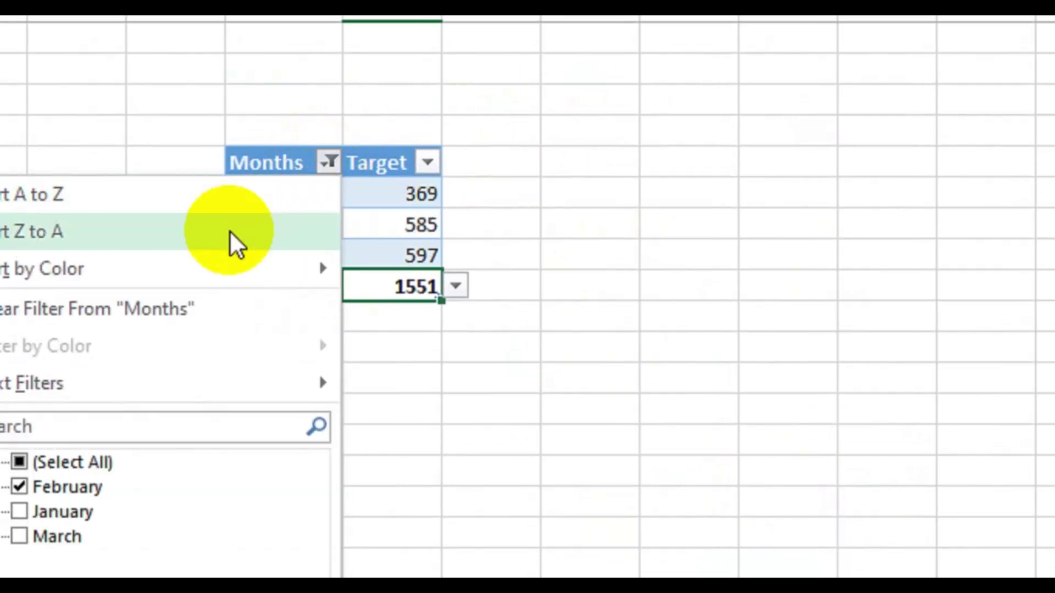
click(66, 463)
click(253, 509)
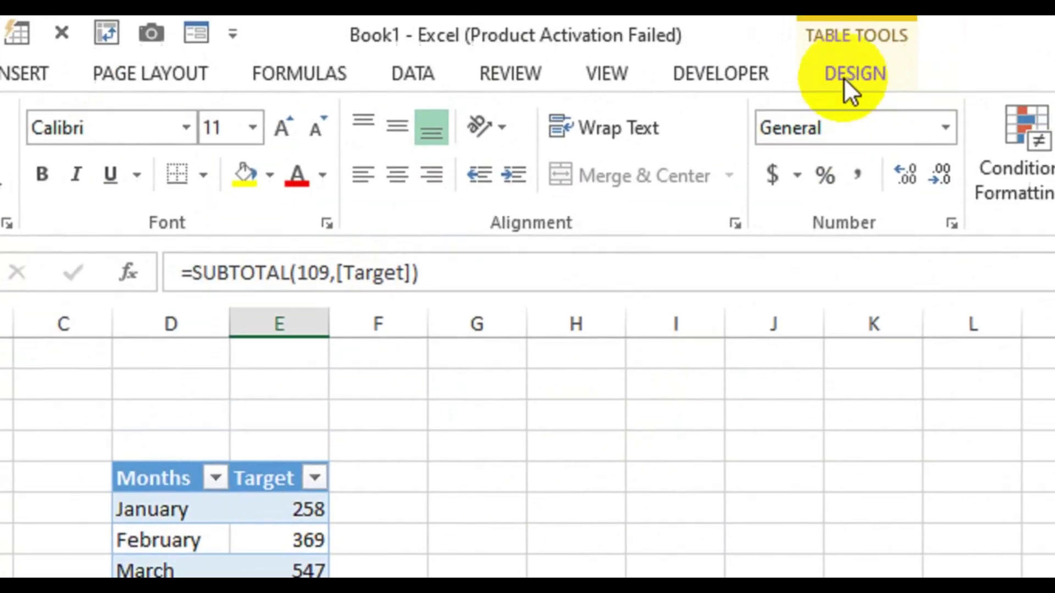
click(844, 80)
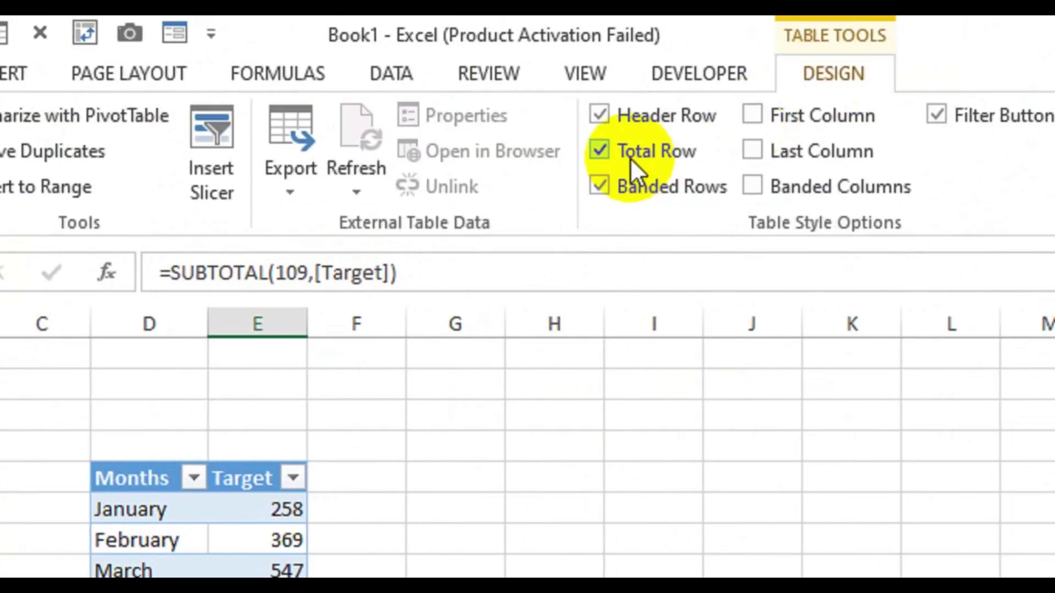
click(631, 157)
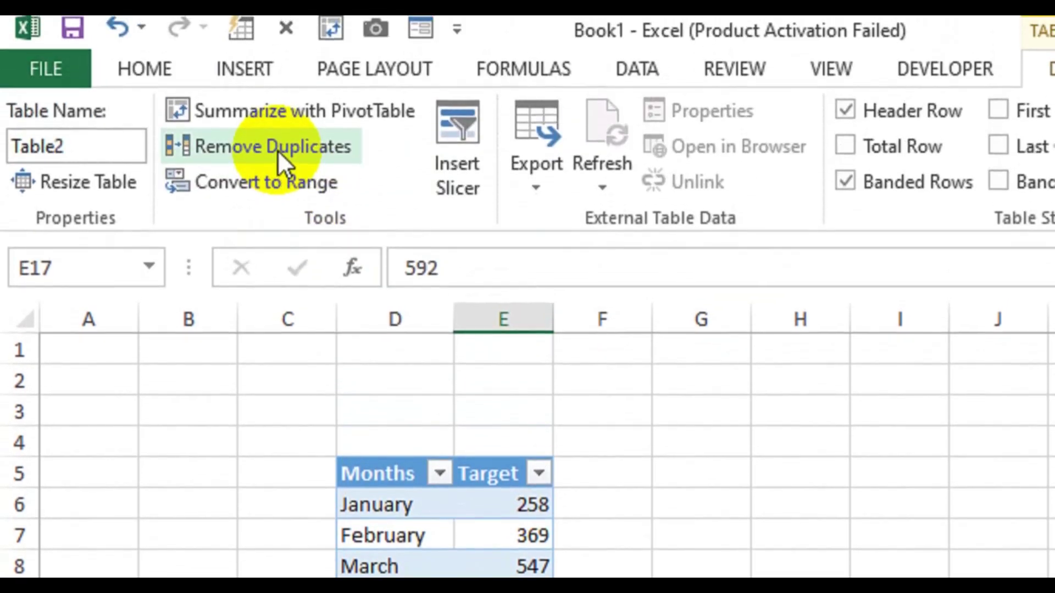
Remove duplicate rows by checking only the Target column, with Months excluded, and undo the removal.
click(472, 533)
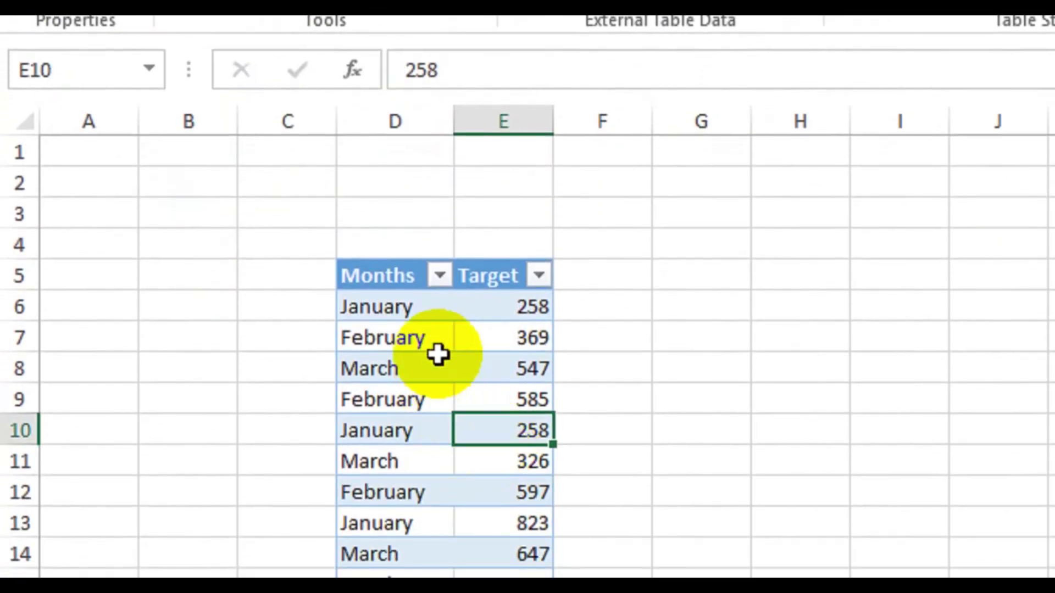
click(498, 311)
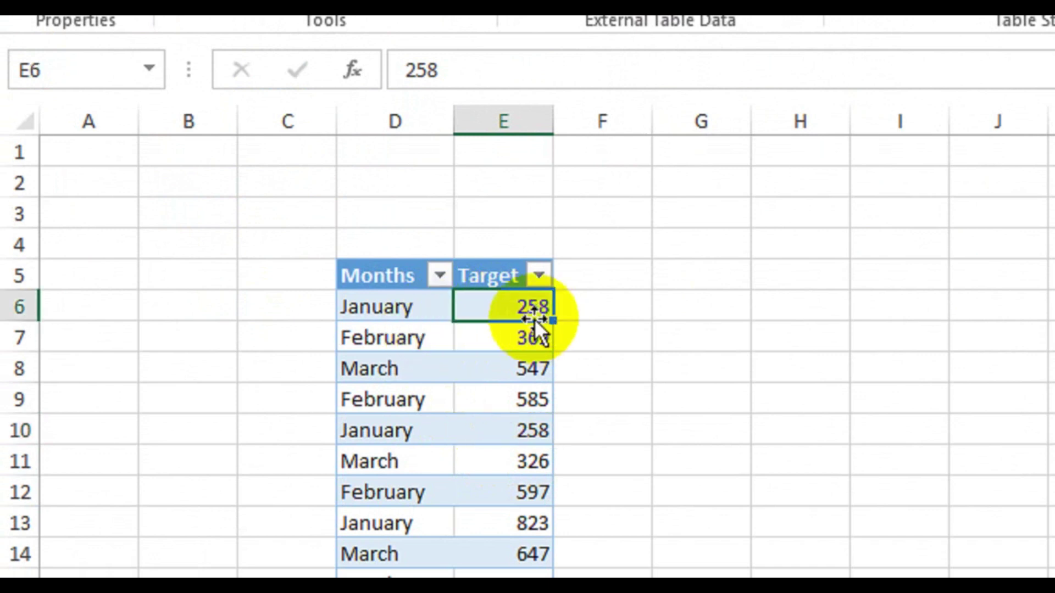
click(459, 431)
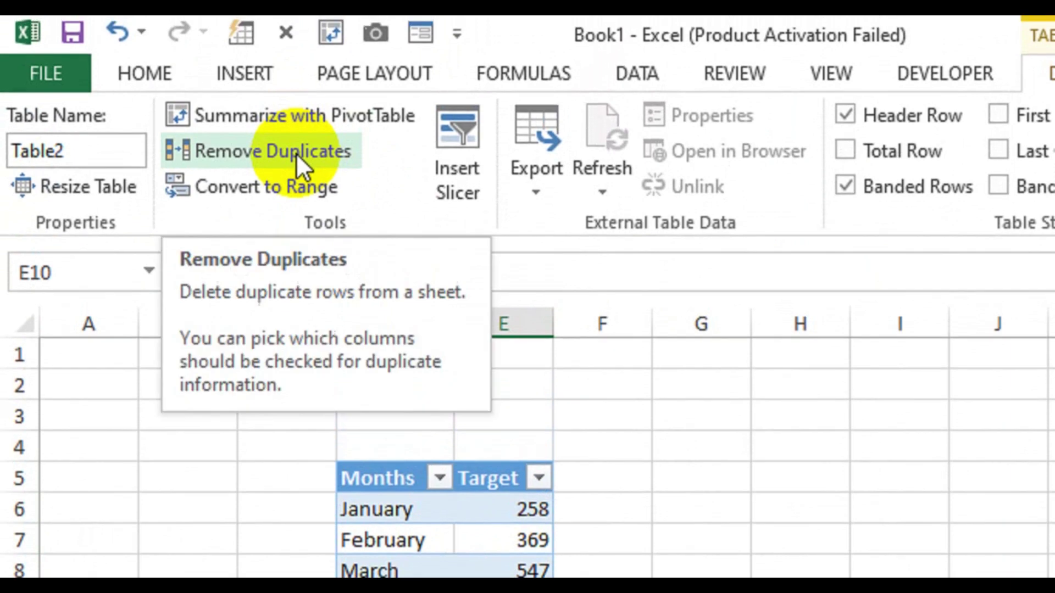
click(295, 154)
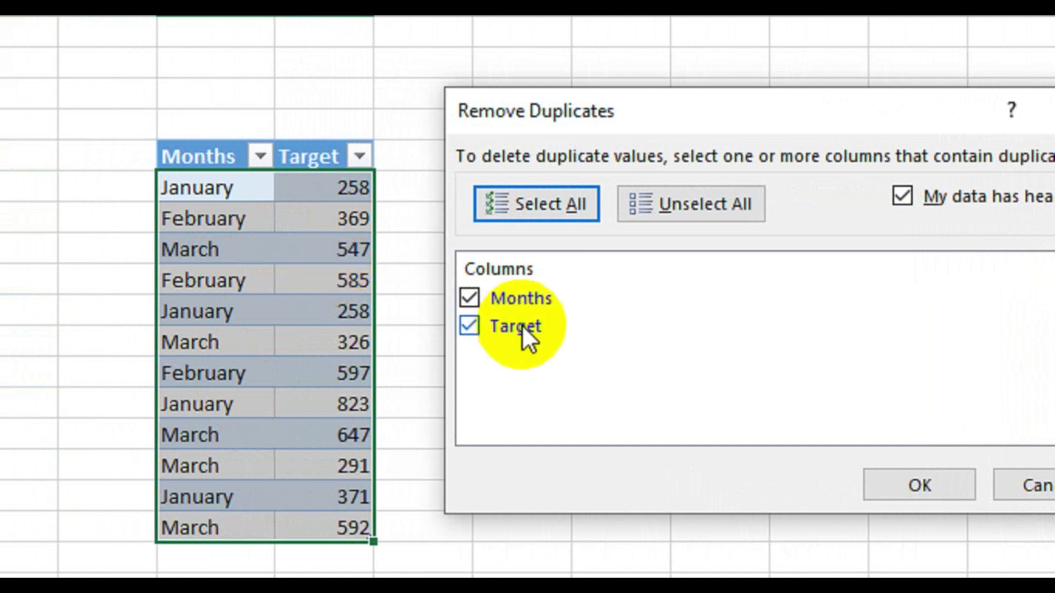
click(470, 326)
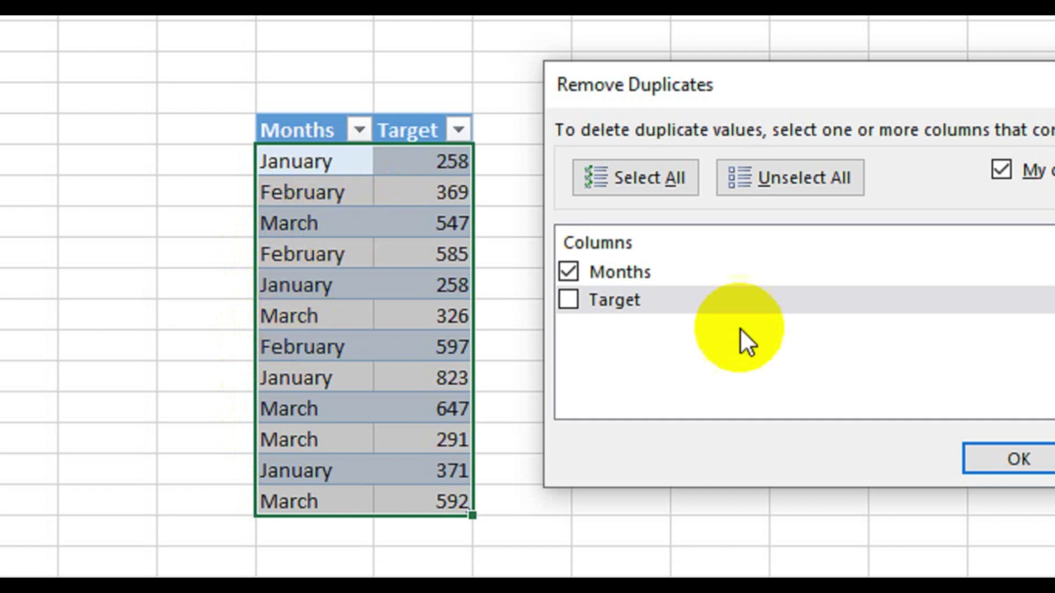
click(581, 297)
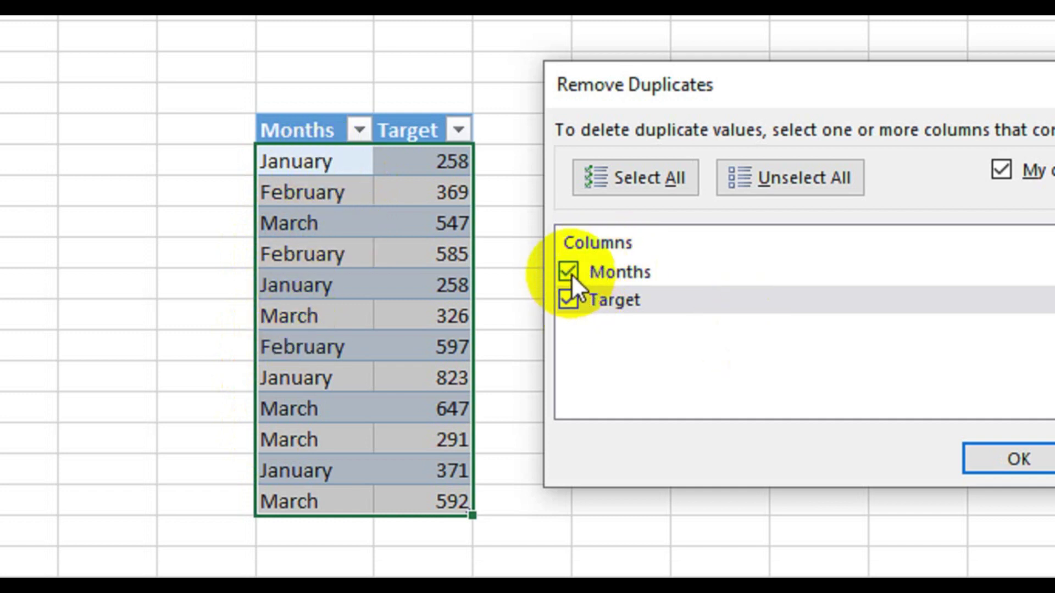
click(570, 273)
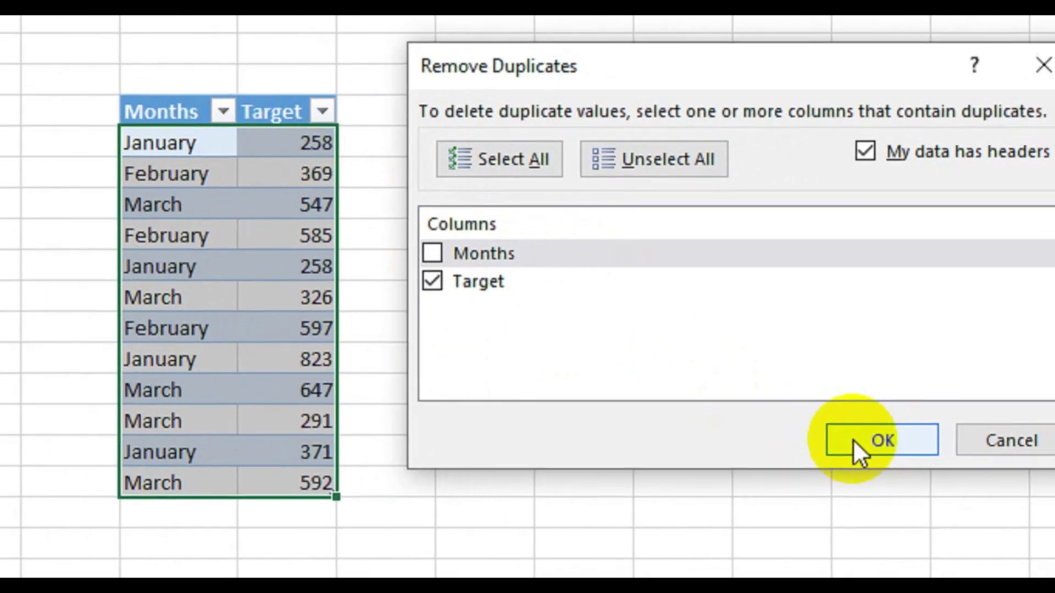
click(990, 458)
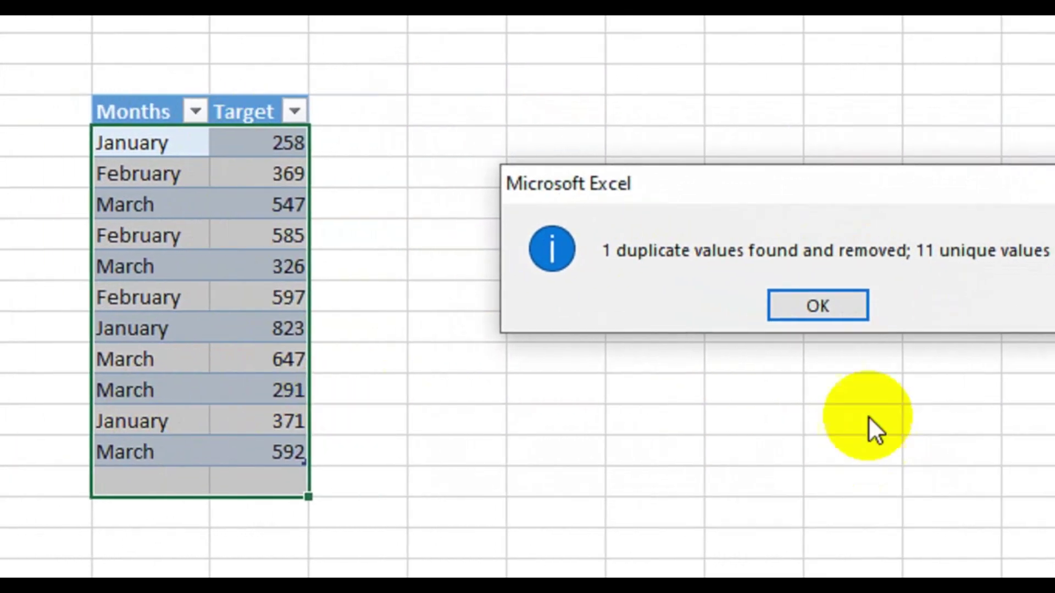
click(825, 314)
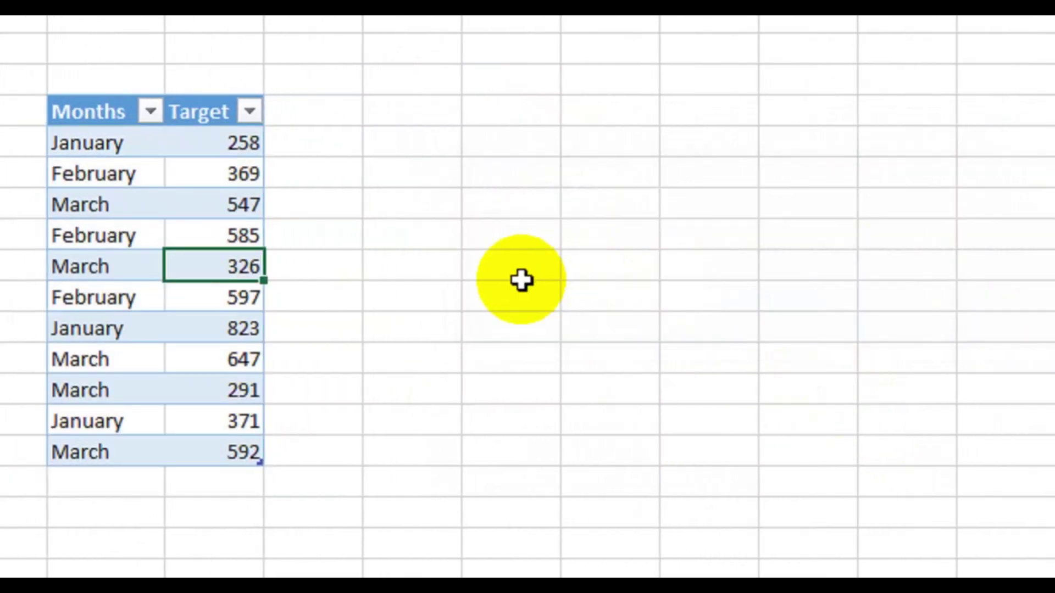
key(ctrl+z)
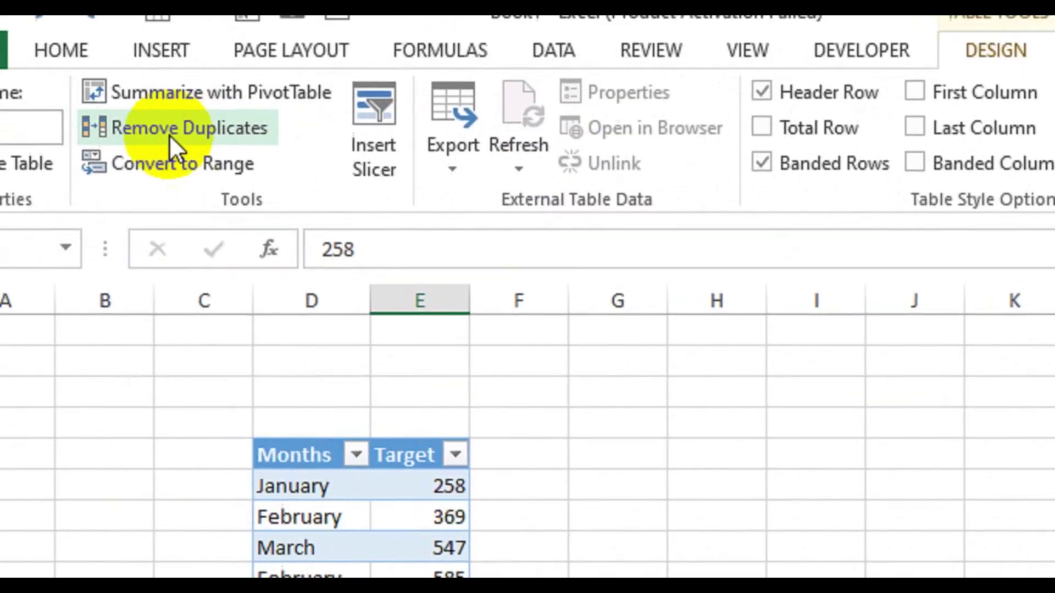
Remove the table's duplicate rows based on the Months column only, with Target excluded, and undo the removal.
click(169, 134)
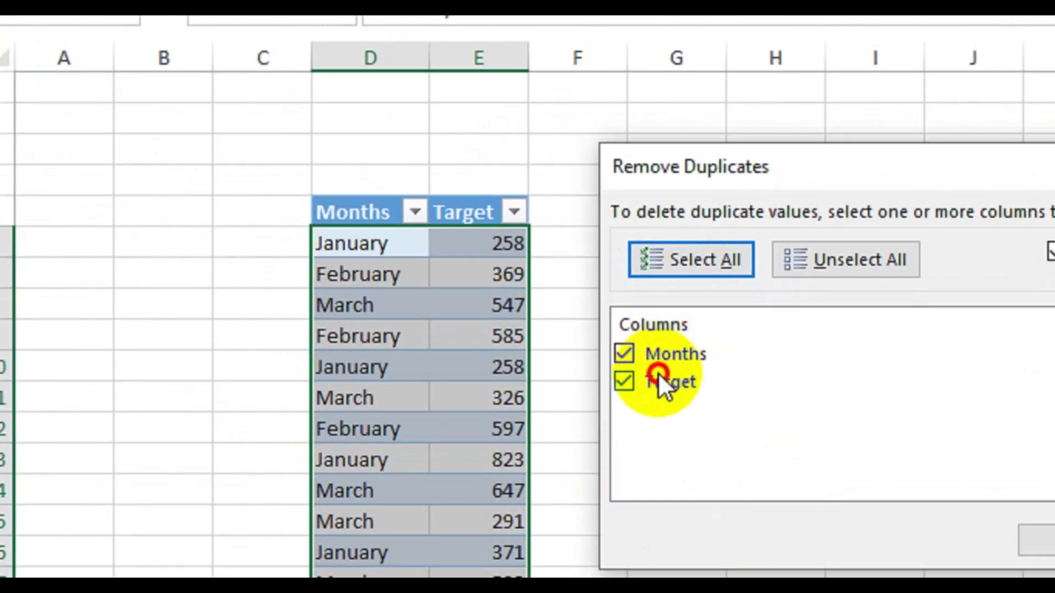
click(658, 373)
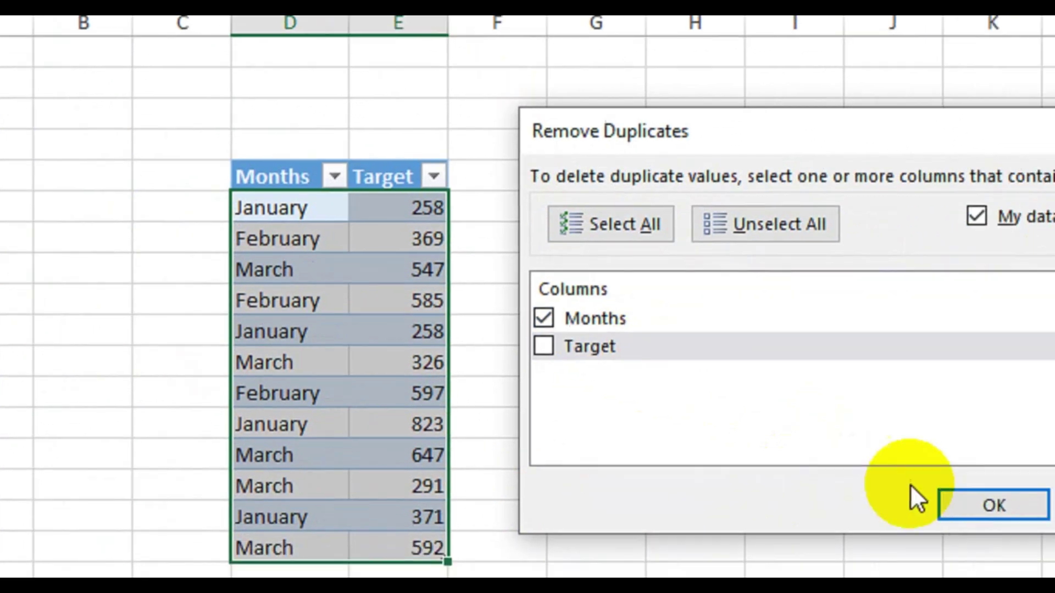
click(981, 505)
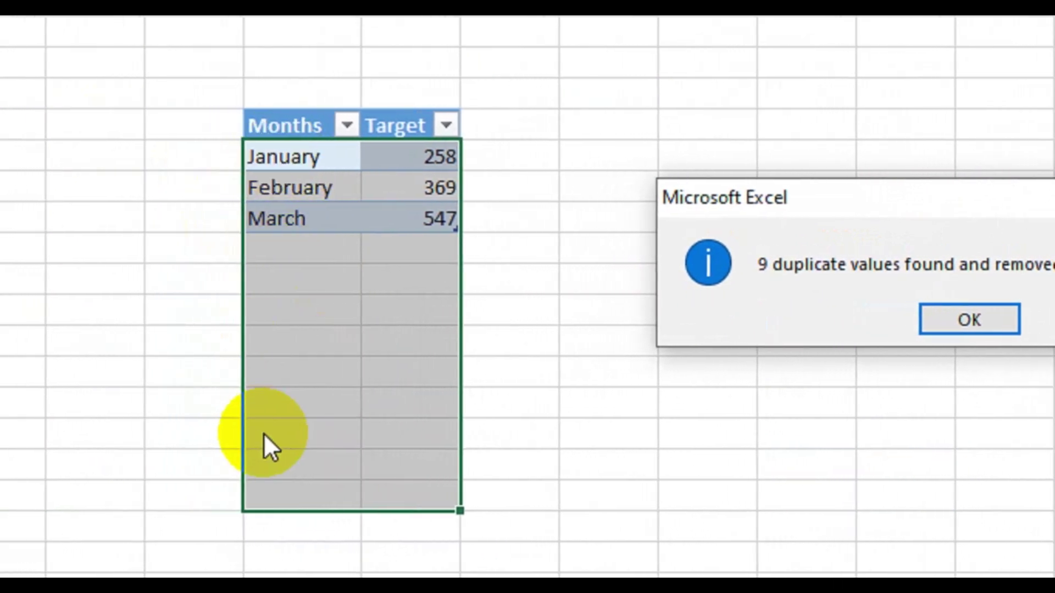
click(1006, 323)
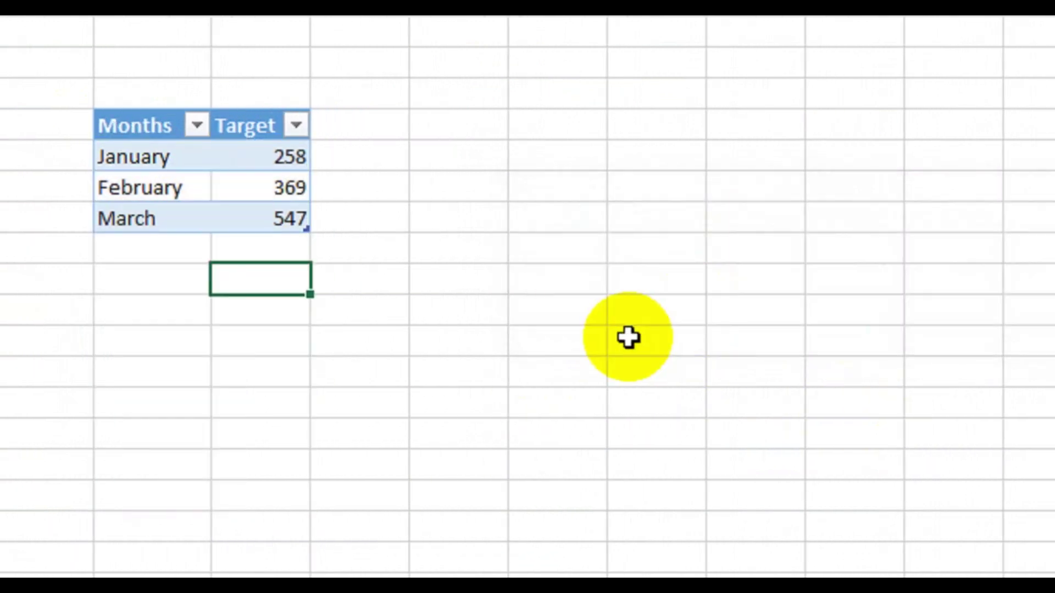
key(ctrl+z)
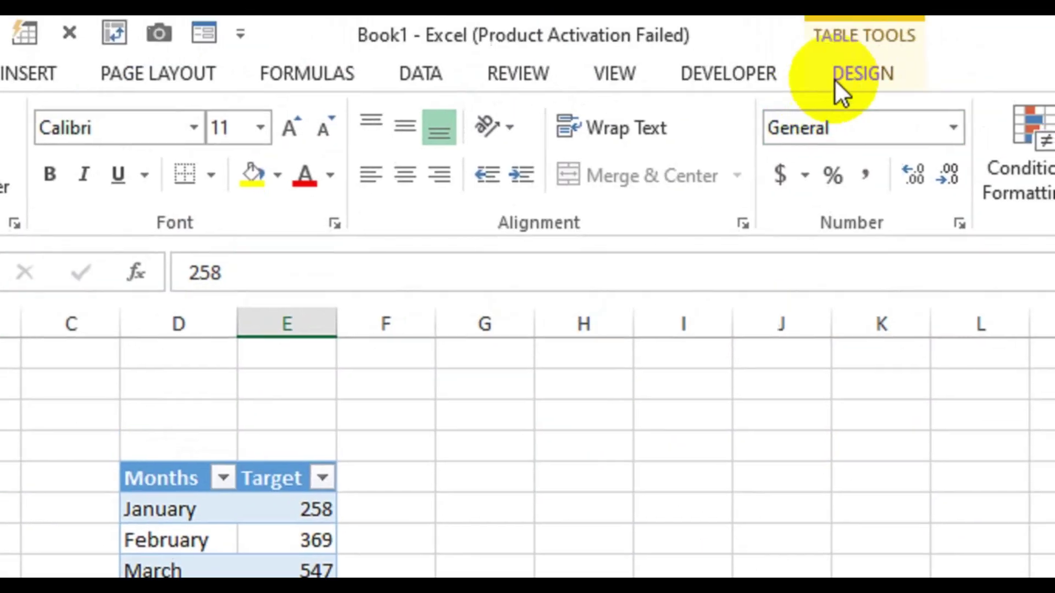
Convert the Months and Target table to a normal range and accept the conversion.
click(834, 78)
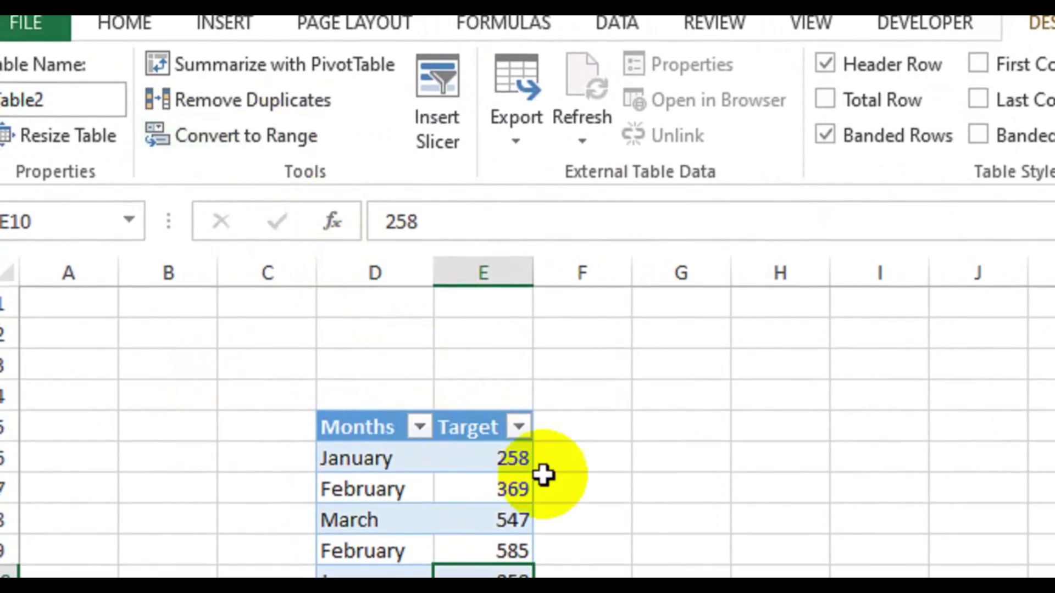
click(543, 488)
click(381, 418)
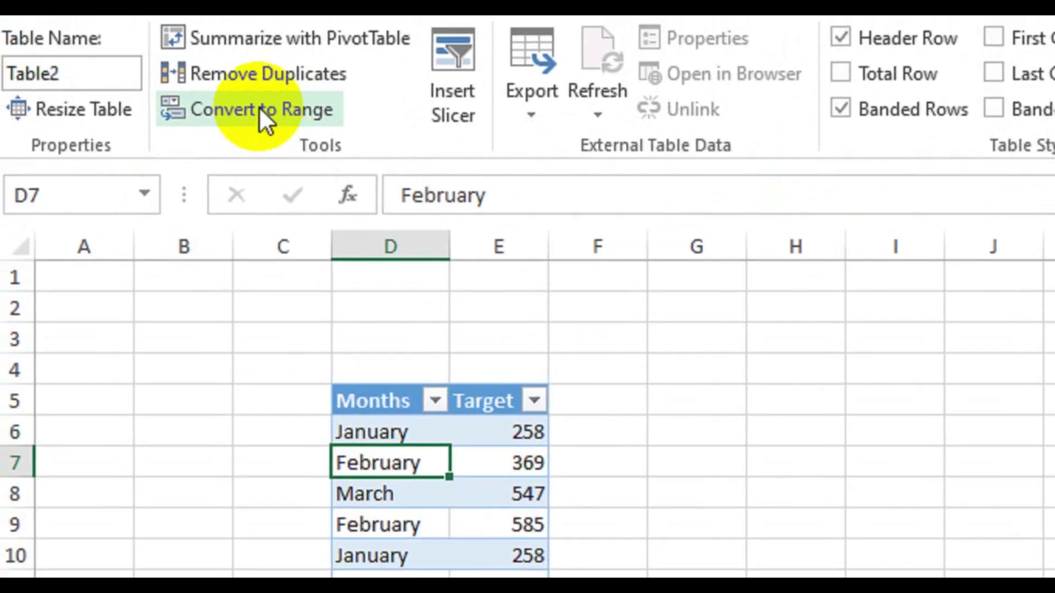
click(286, 113)
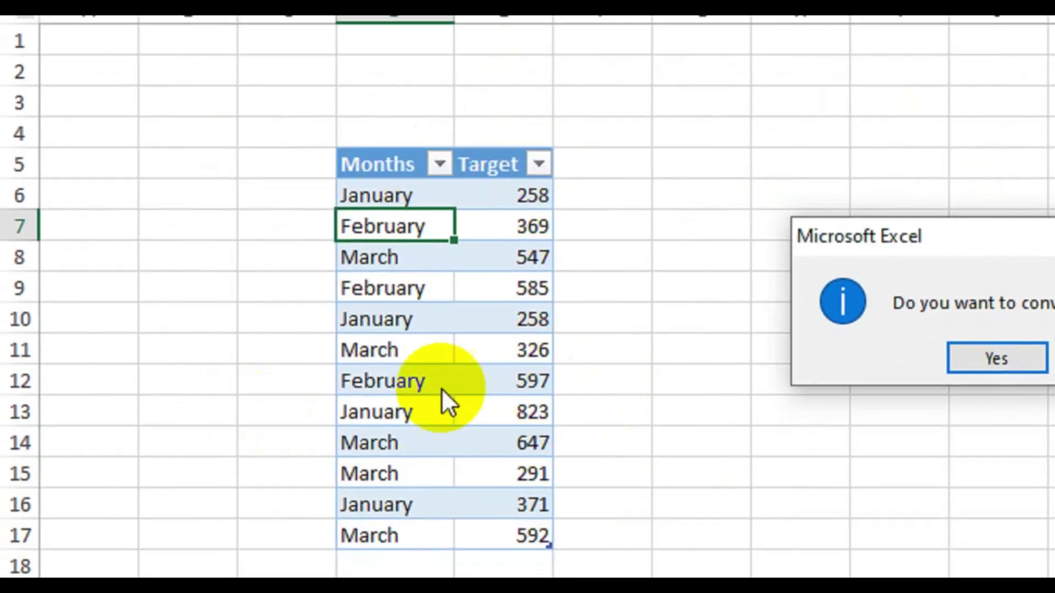
click(797, 358)
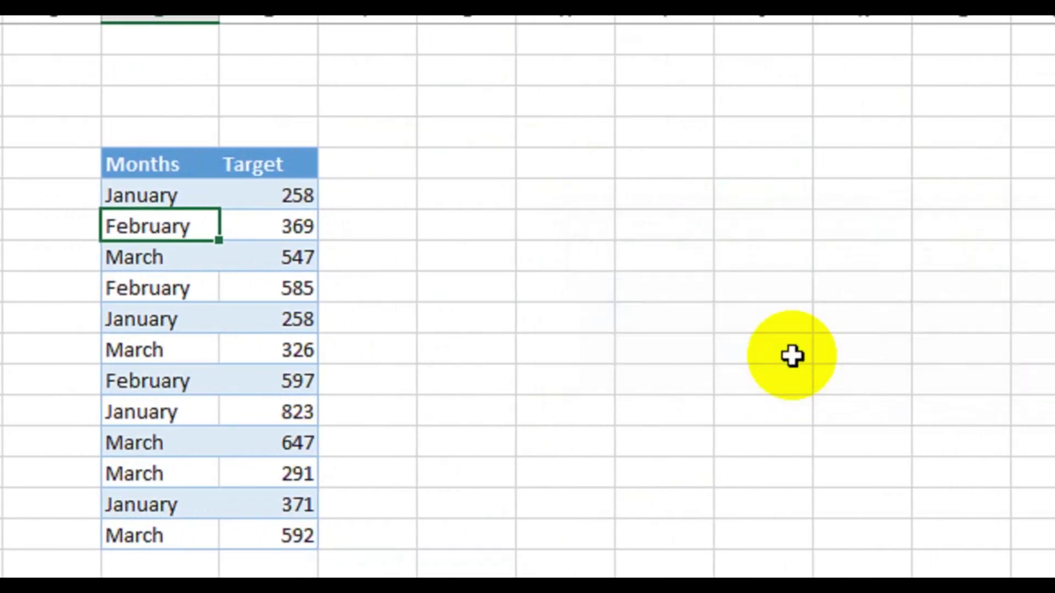
click(161, 189)
click(316, 165)
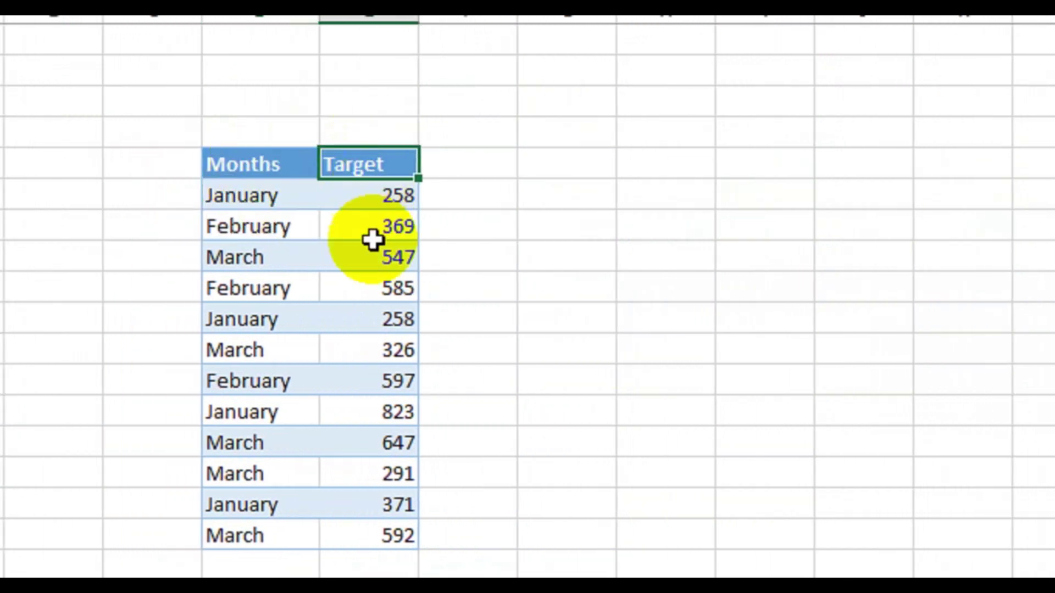
click(297, 343)
click(306, 382)
click(310, 257)
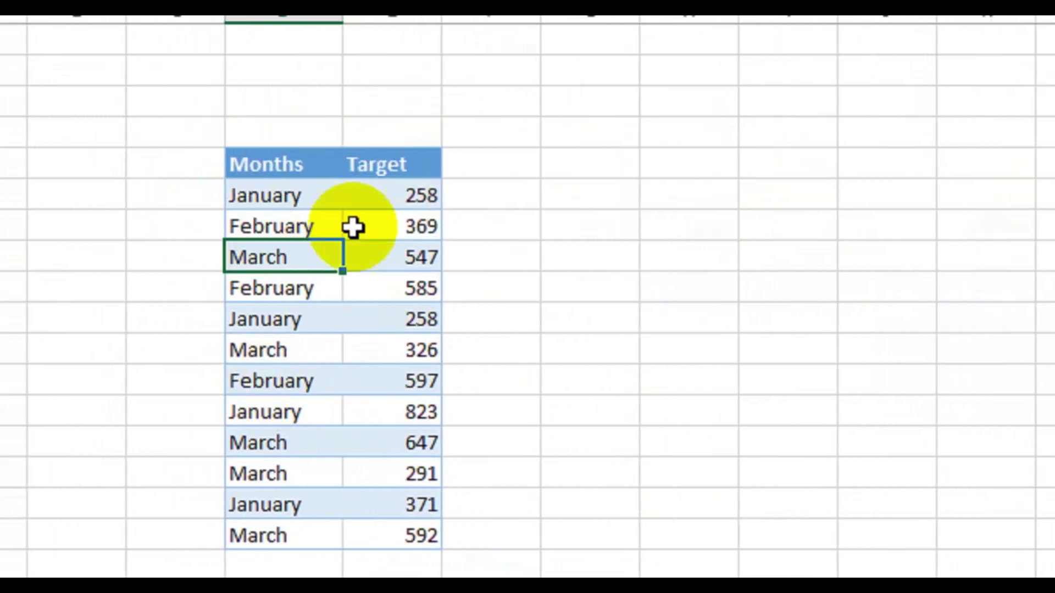
click(300, 199)
click(285, 161)
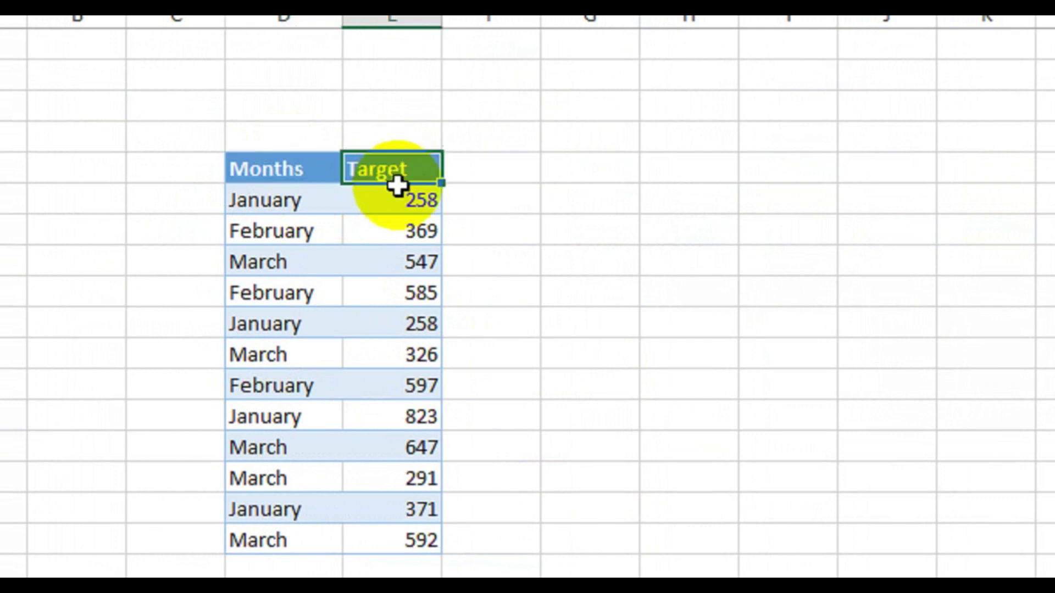
Clear the leftover table formatting from the whole Months and Target range, D5:E17, keeping its contents.
drag(297, 168, 415, 528)
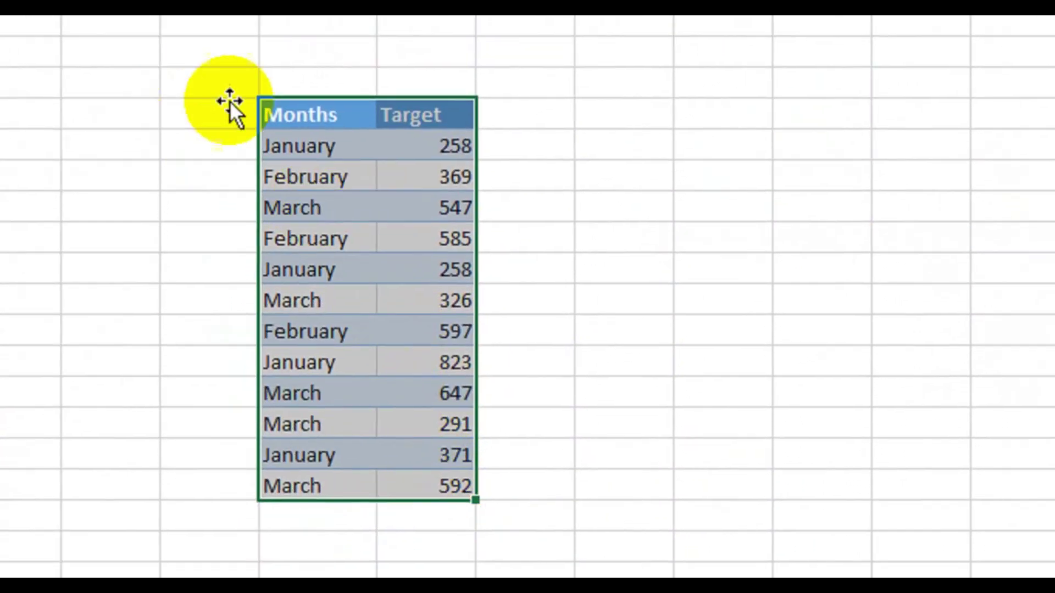
click(569, 167)
drag(286, 91, 416, 227)
drag(451, 285, 432, 448)
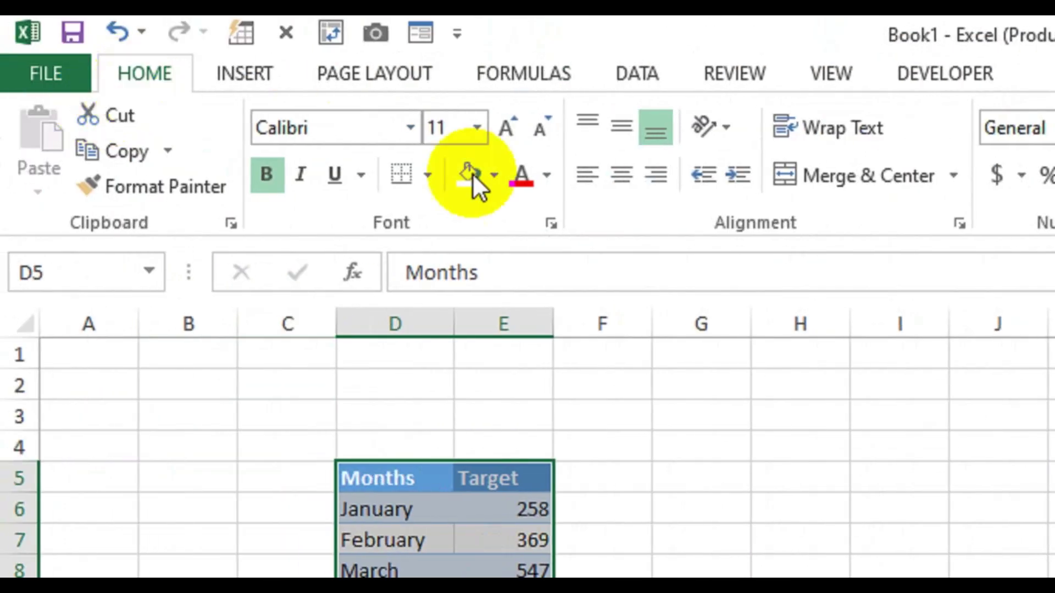
click(793, 199)
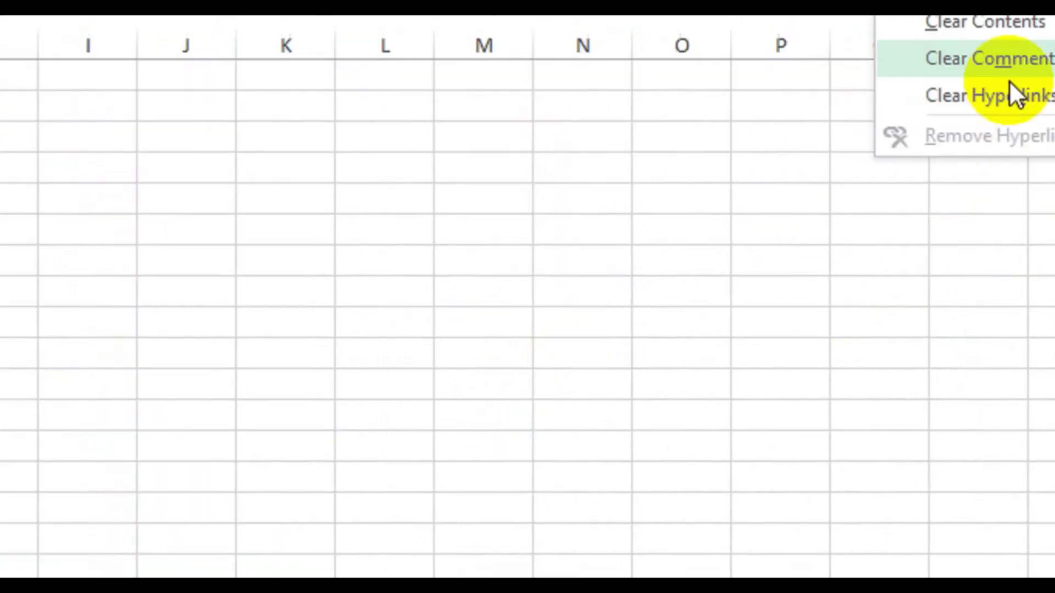
click(791, 131)
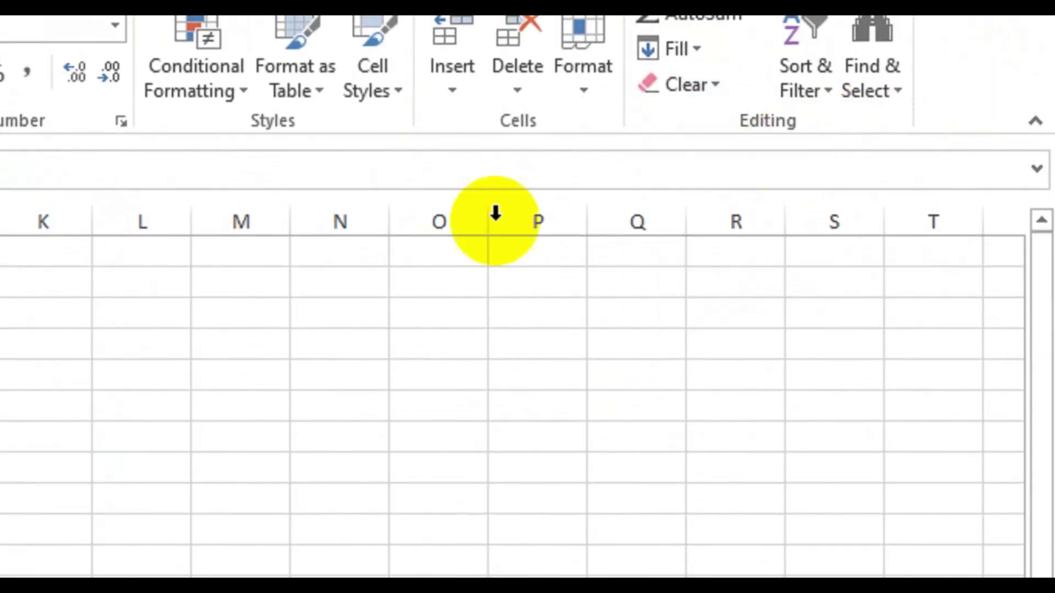
click(137, 531)
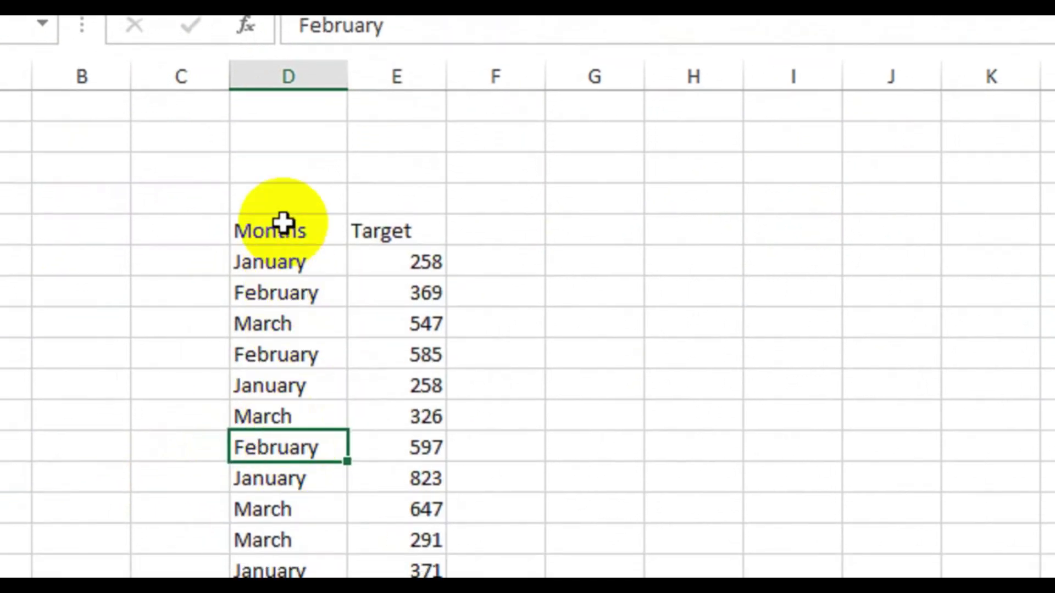
drag(275, 238, 377, 592)
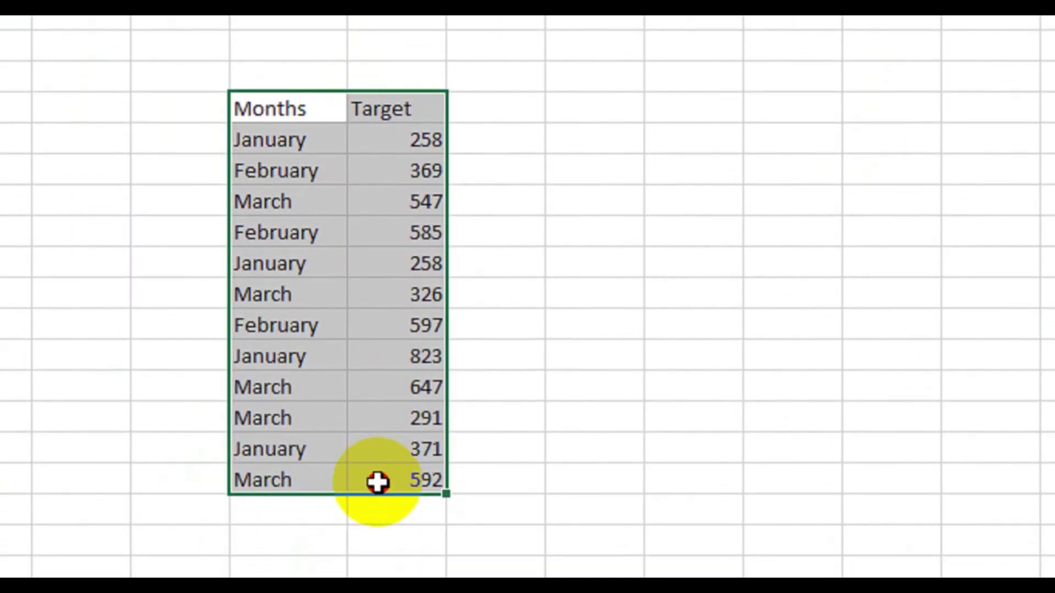
drag(282, 83, 414, 451)
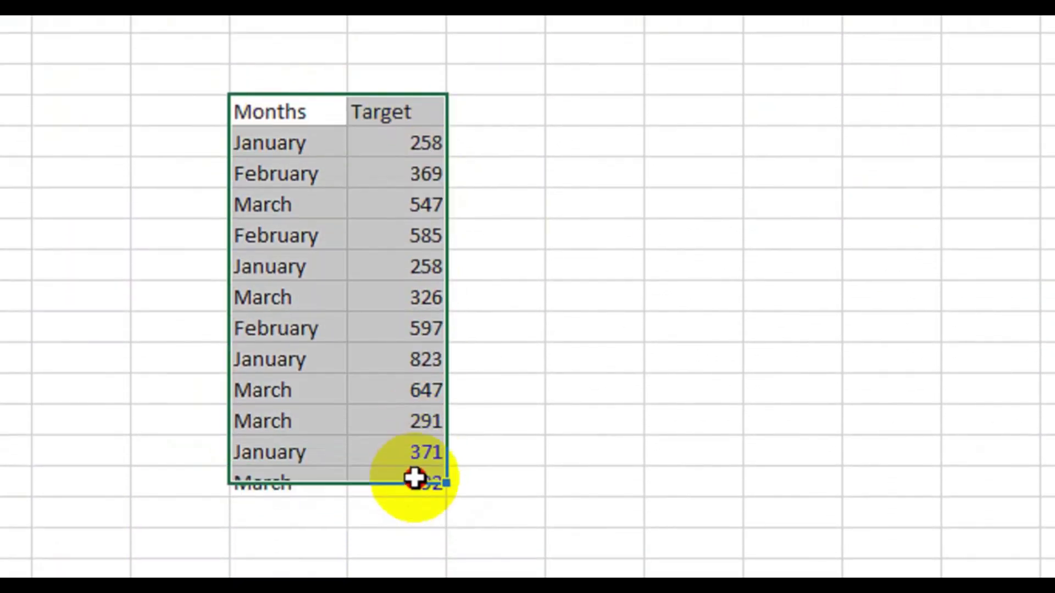
click(540, 343)
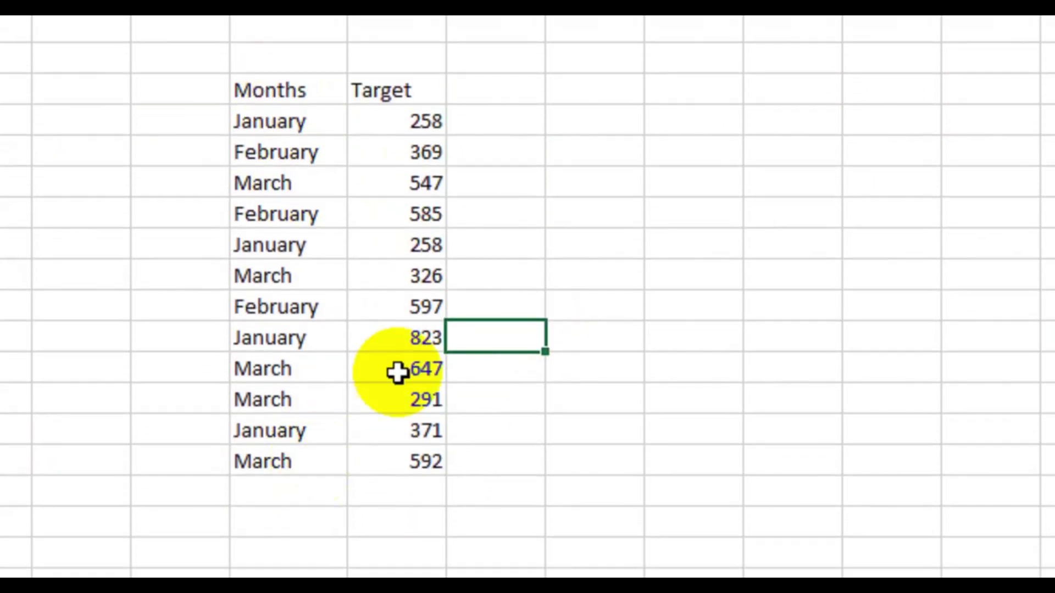
click(542, 153)
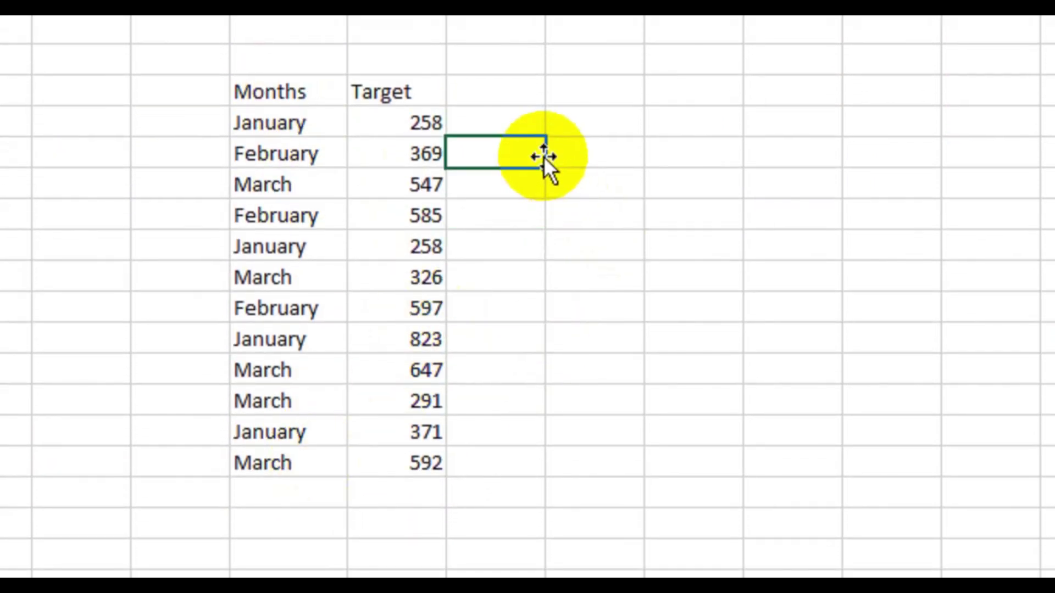